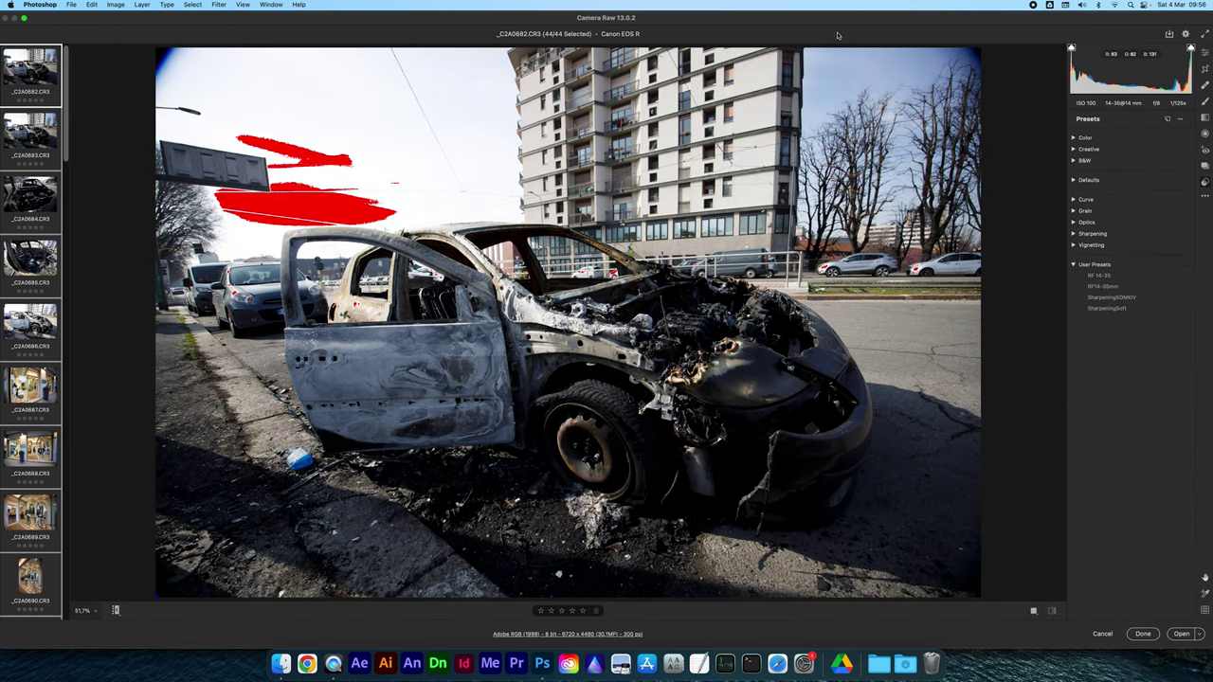
# Apply the RF14-35mm user preset to all selected photos and select only _C2A0682.CR3
pyautogui.click(1095, 287)
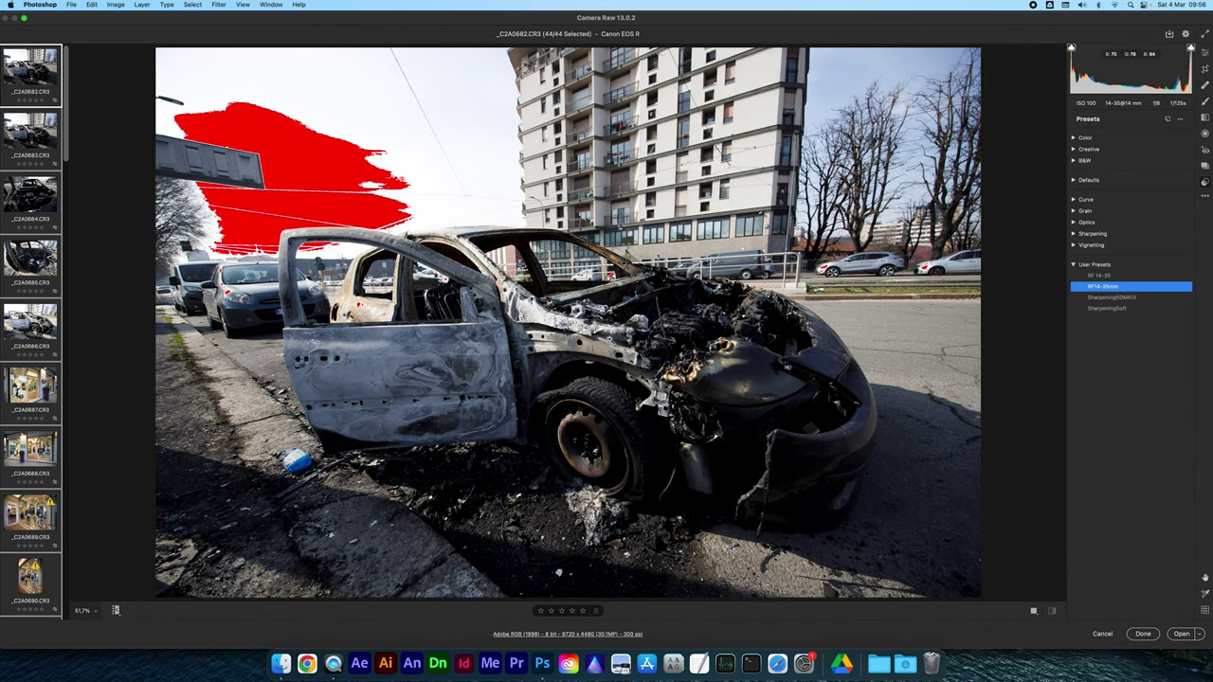
pyautogui.click(47, 91)
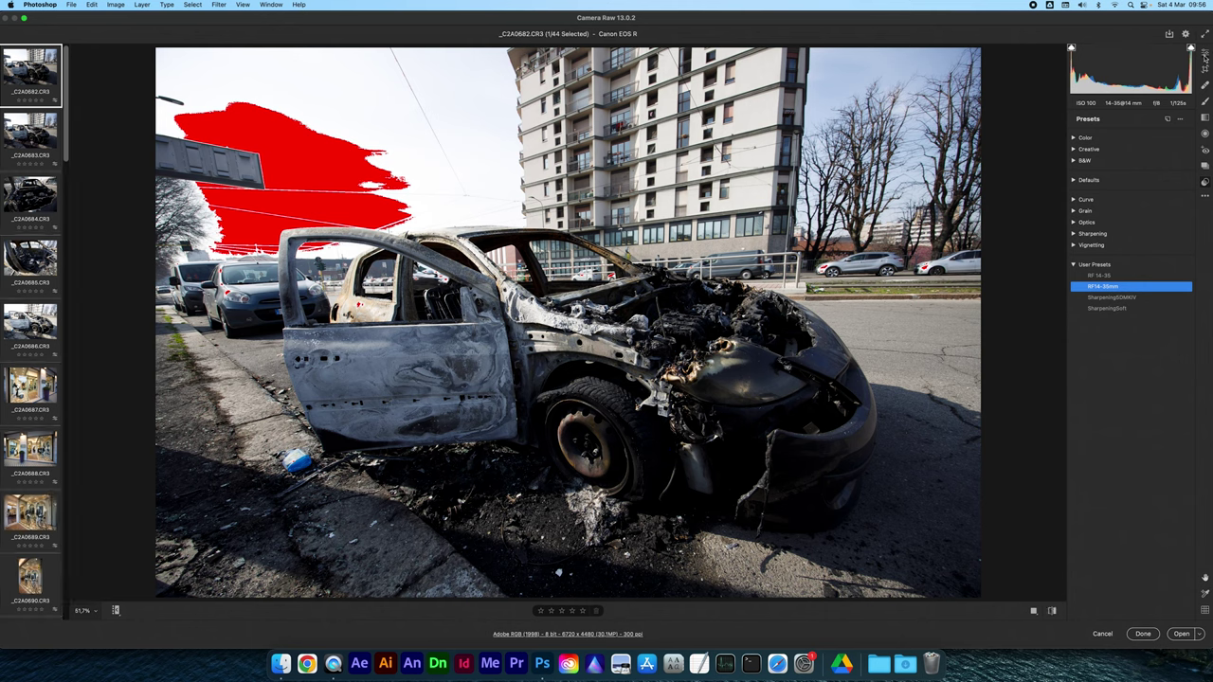
# Set Highlights to -100, Exposure to -0.40 and Shadows to +64 on _C2A0682.CR3, and compare before and after
pyautogui.click(1204, 53)
pyautogui.moveTo(1128, 266)
pyautogui.mouseDown()
pyautogui.moveTo(1064, 266)
pyautogui.moveTo(1140, 278)
pyautogui.mouseUp()
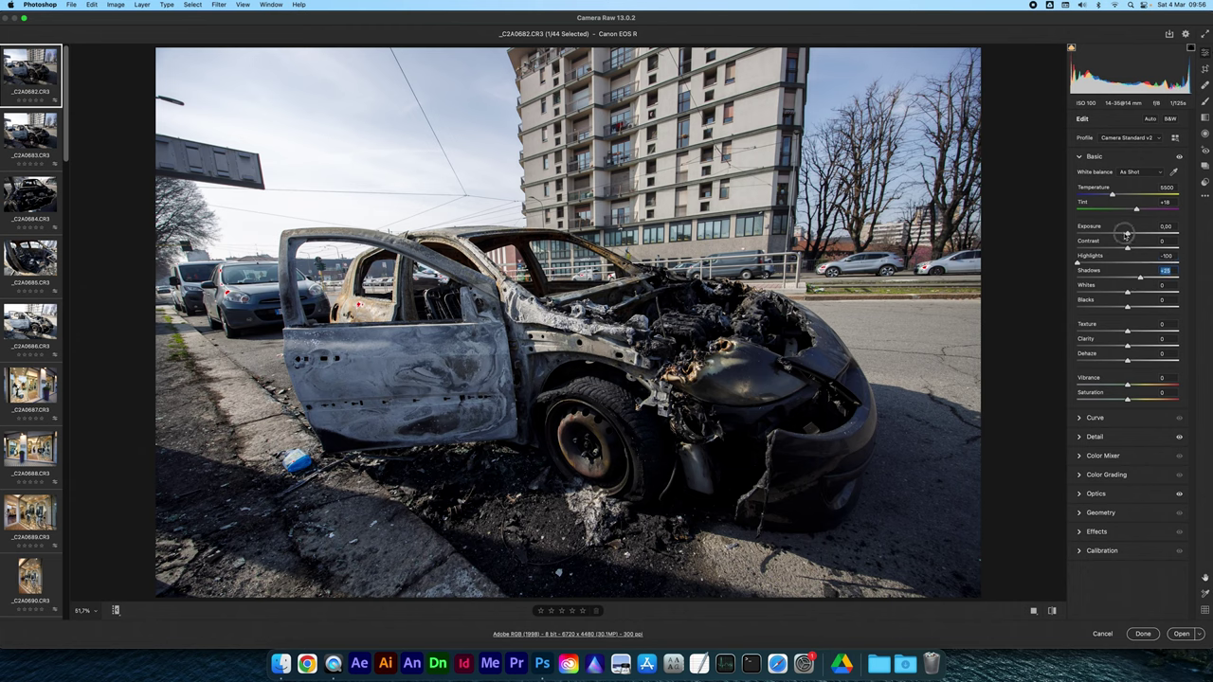
pyautogui.moveTo(1126, 234); pyautogui.dragTo(1124, 234)
pyautogui.moveTo(1142, 279); pyautogui.dragTo(1159, 278)
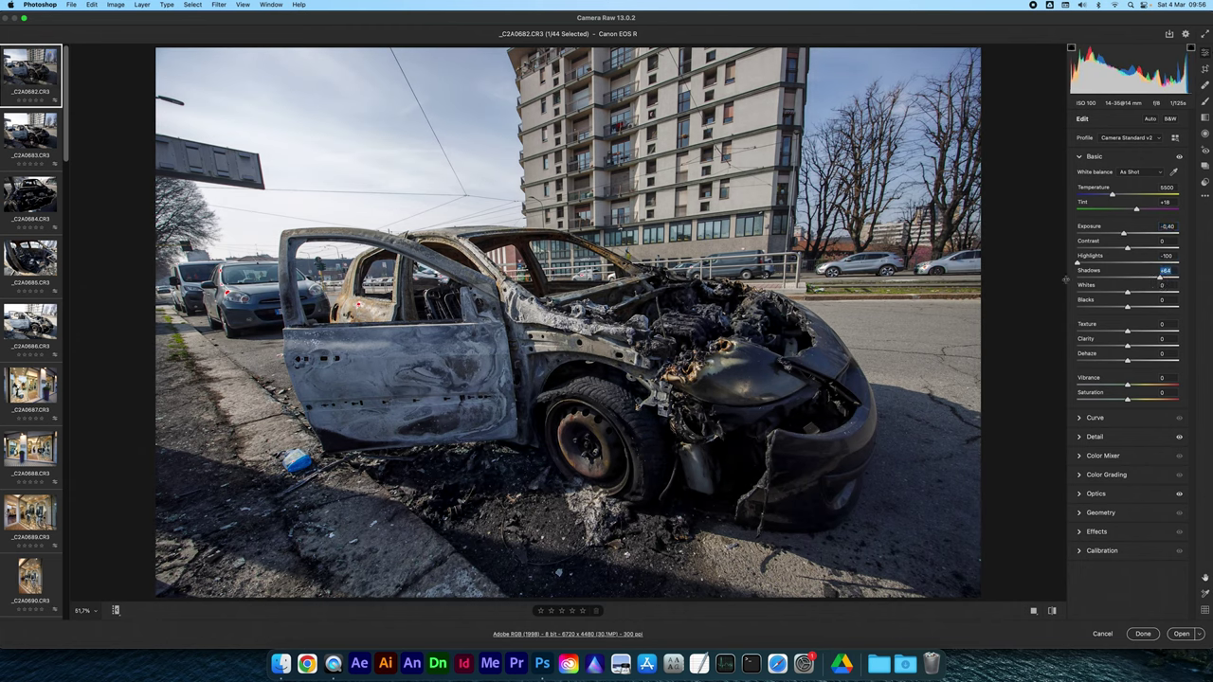
pyautogui.press('\\')
pyautogui.press('\\')
pyautogui.press('\\')
pyautogui.press('\\')
# In the Color Mixer, set the Blues saturation to +25 and luminance to -40, and compare before and after
pyautogui.click(1102, 456)
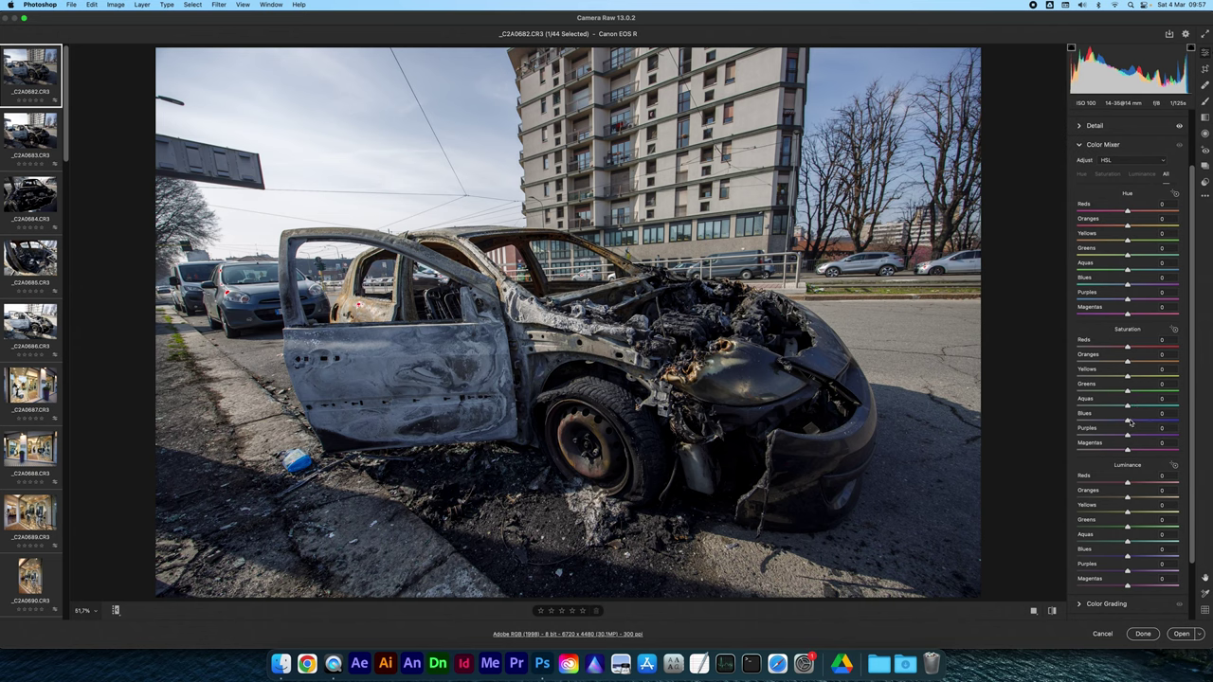
pyautogui.moveTo(1128, 422); pyautogui.dragTo(1142, 423)
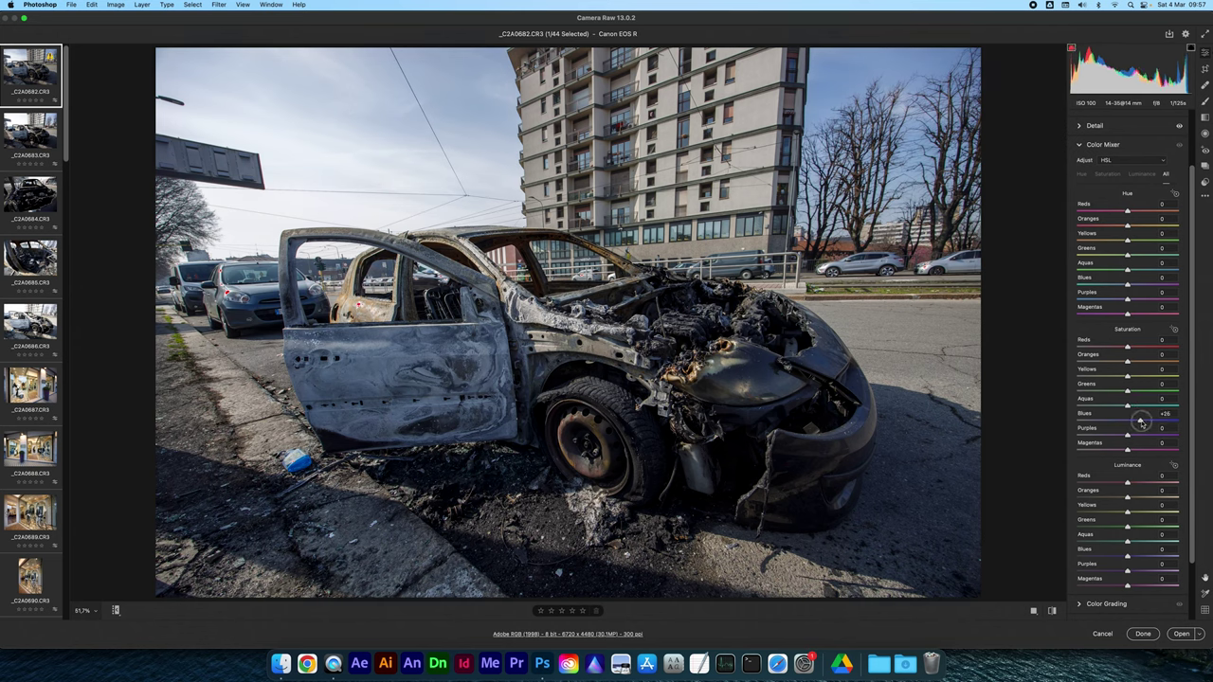
pyautogui.moveTo(1128, 557); pyautogui.dragTo(1108, 556)
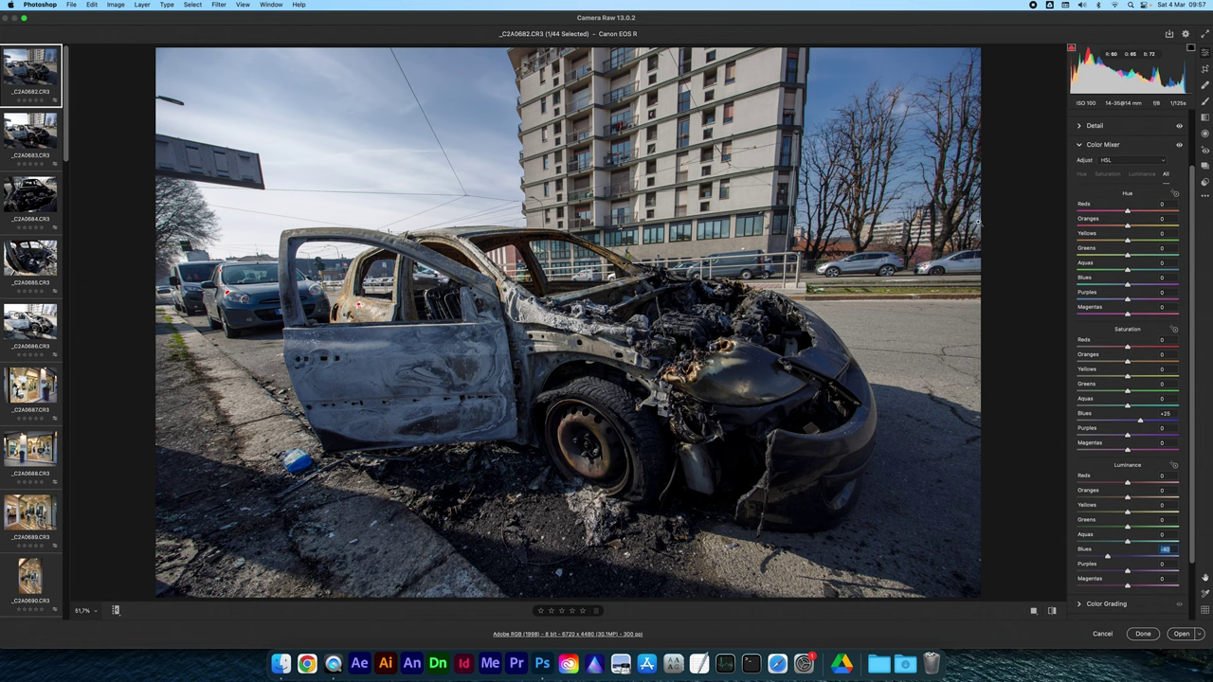
pyautogui.press('\\')
pyautogui.press('\\')
pyautogui.press('\\')
pyautogui.press('\\')
# Synchronize the default settings subset from _C2A0682.CR3 to the photos up to _C2A0686.CR3, and check _C2A0683.CR3
pyautogui.keyDown('shift'); pyautogui.click(27, 327); pyautogui.keyUp('shift')
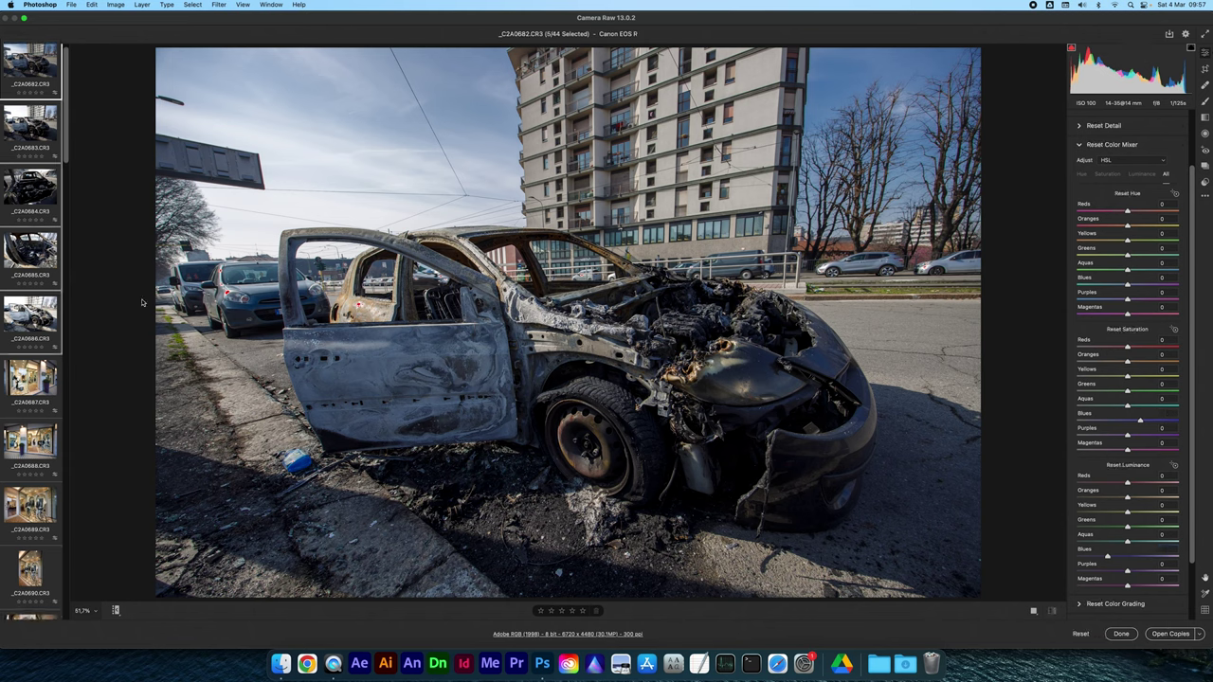
pyautogui.hotkey('alt', 's')
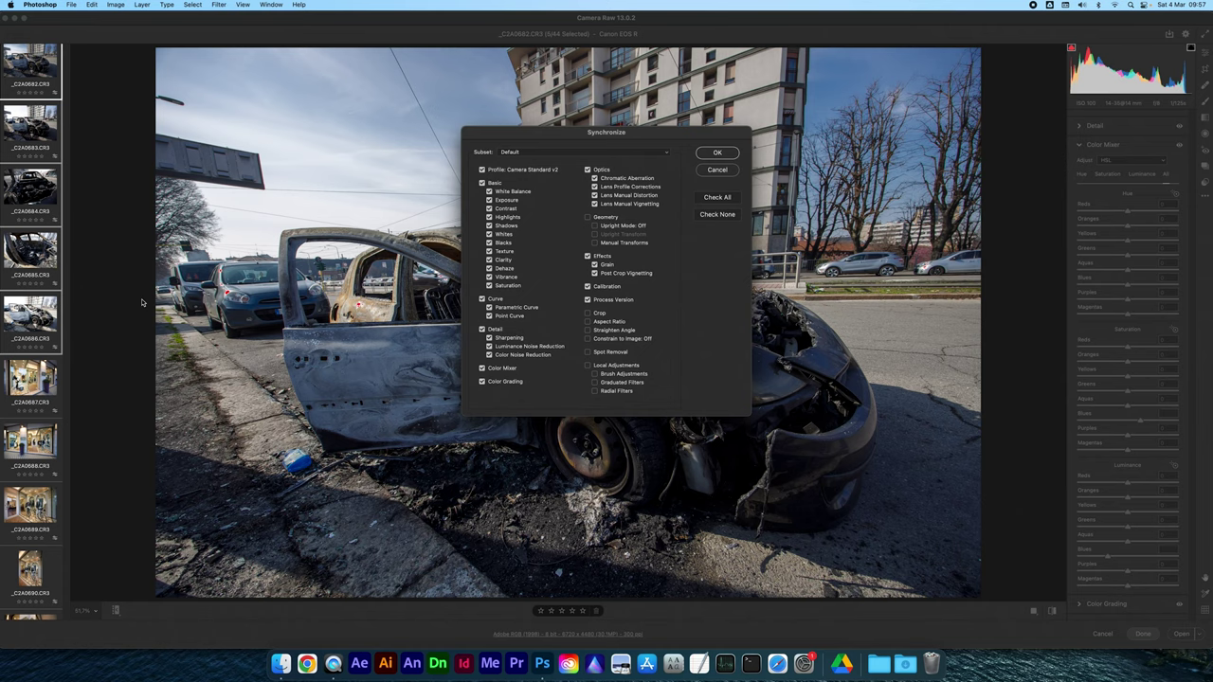
pyautogui.click(717, 153)
pyautogui.click(21, 128)
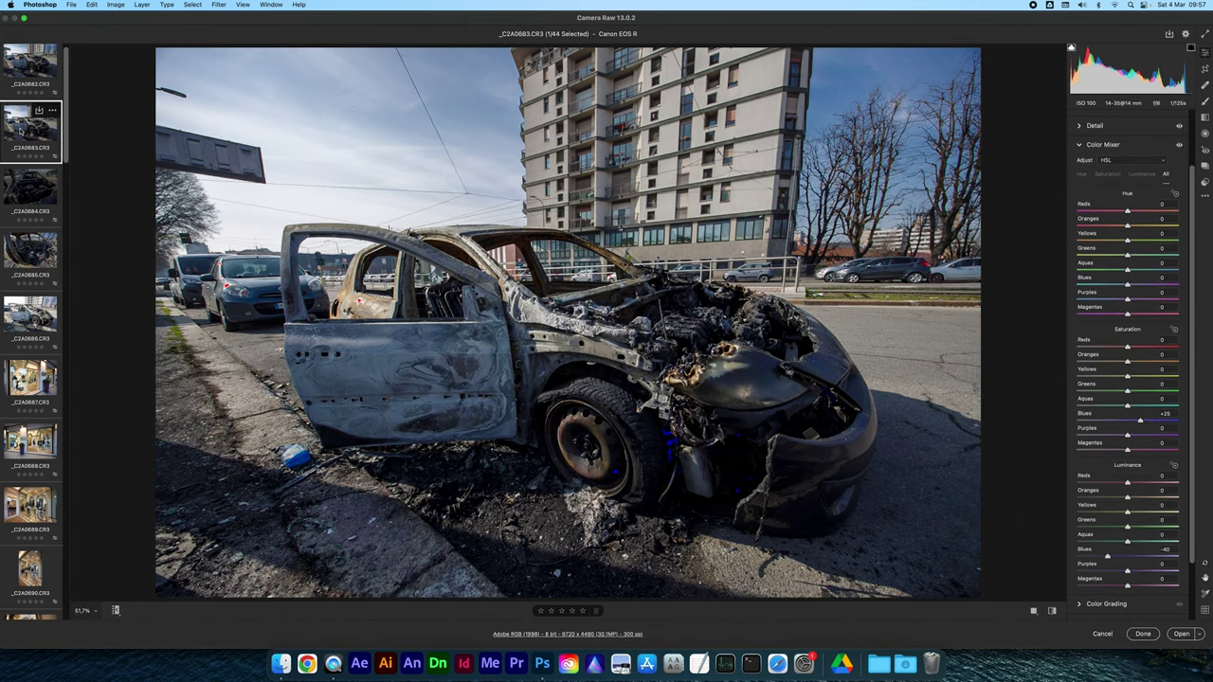
# Brighten _C2A0684.CR3 by setting Exposure to +0.25 and Highlights to -46
pyautogui.click(36, 176)
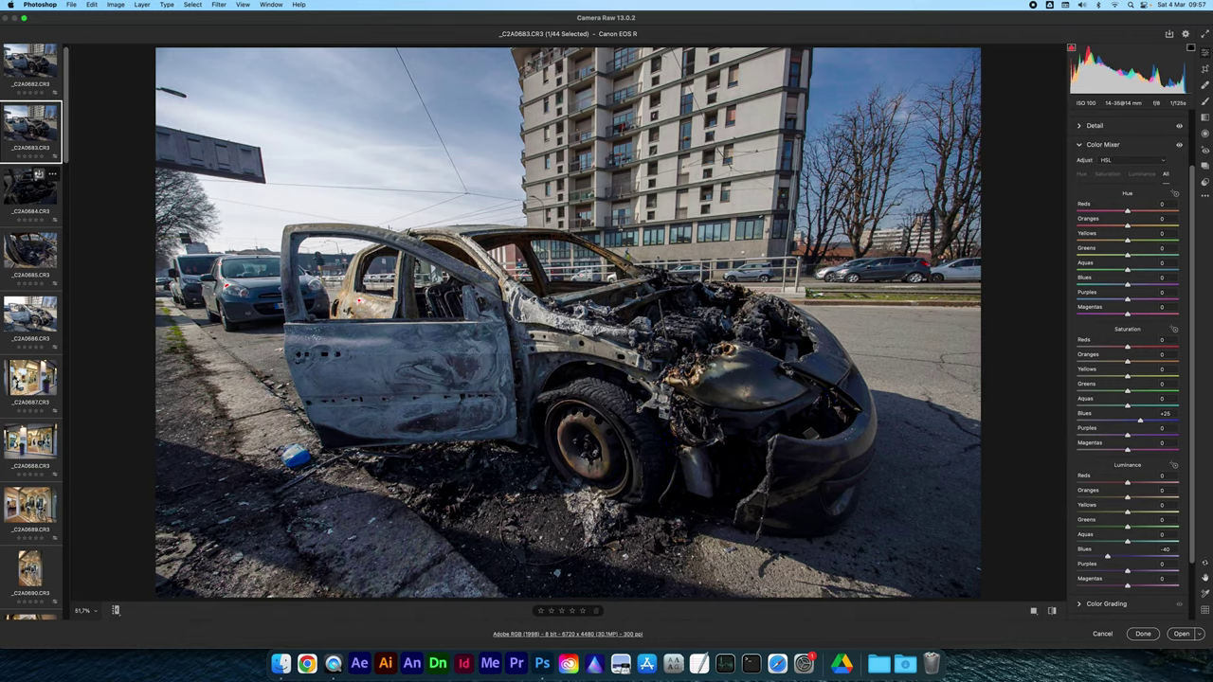
pyautogui.scroll(3, 1156, 199)
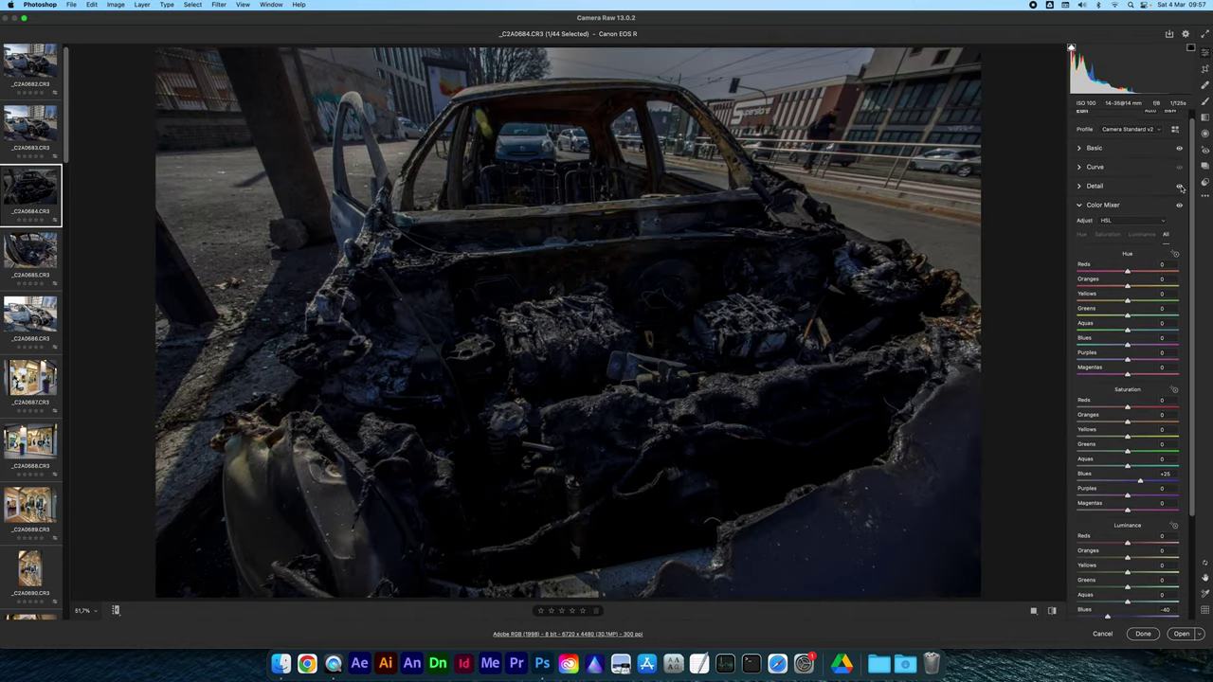
pyautogui.click(1102, 158)
pyautogui.doubleClick(1127, 233)
pyautogui.moveTo(1078, 263); pyautogui.dragTo(1130, 235)
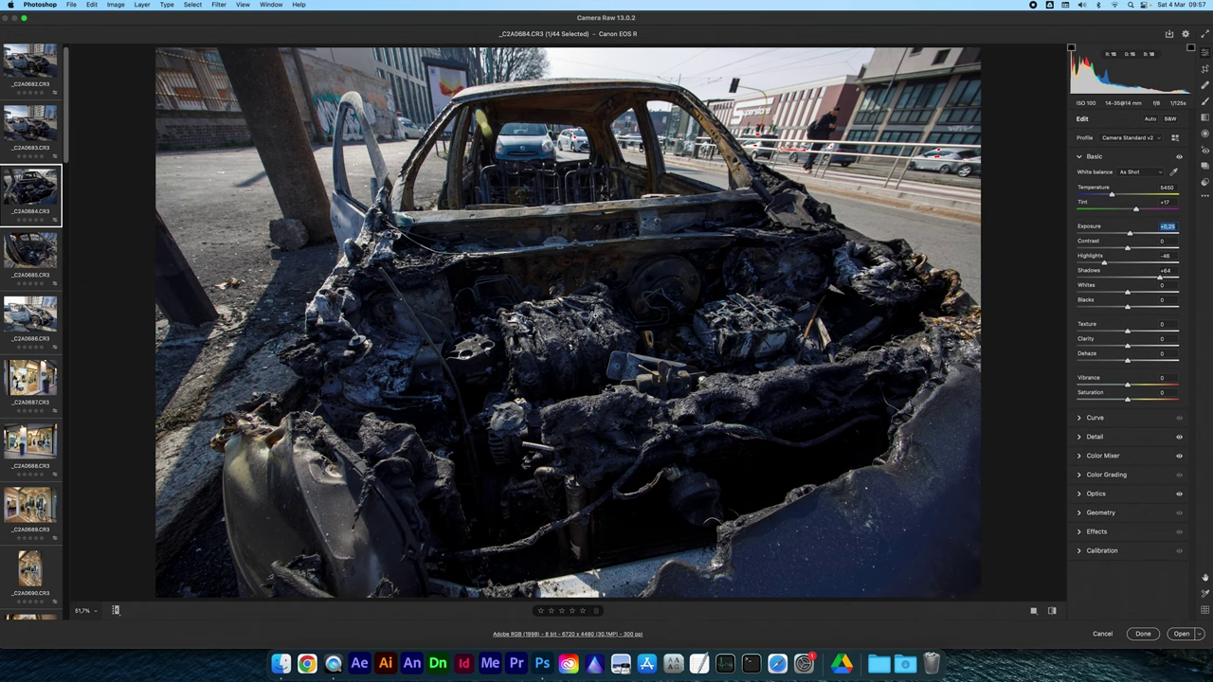
# Review the burnt-car photos _C2A0685.CR3 and _C2A0686.CR3 and the shop-window photo _C2A0689.CR3
pyautogui.press('Down')
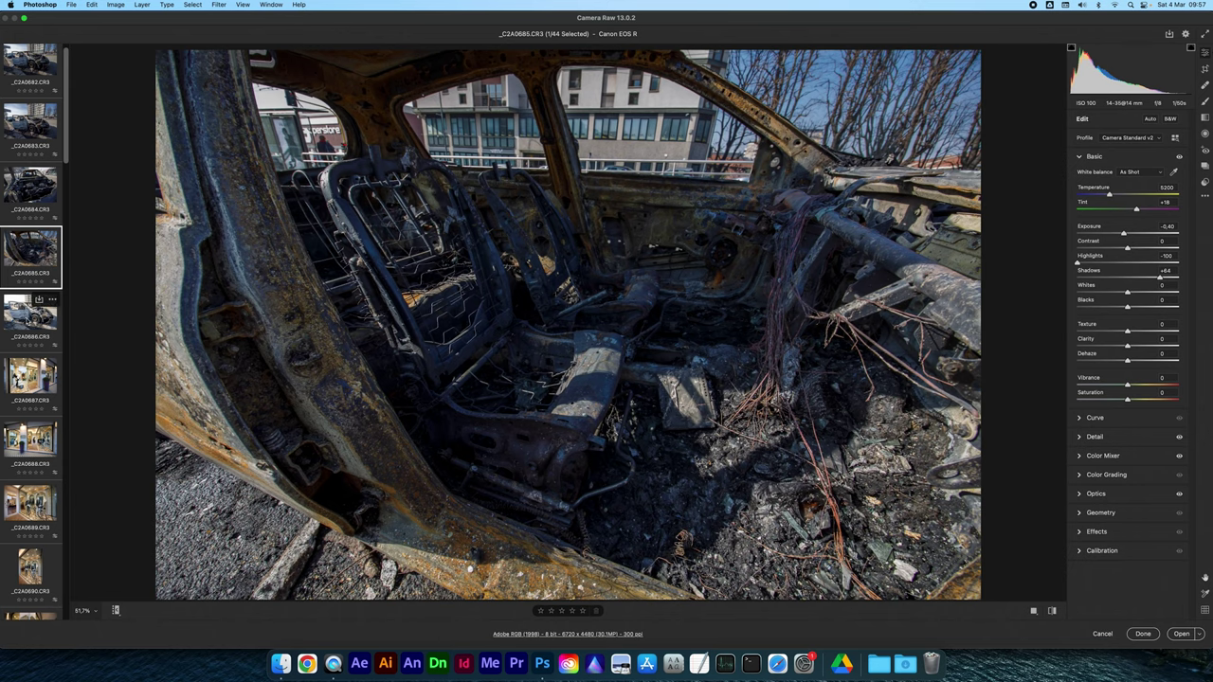
pyautogui.click(29, 322)
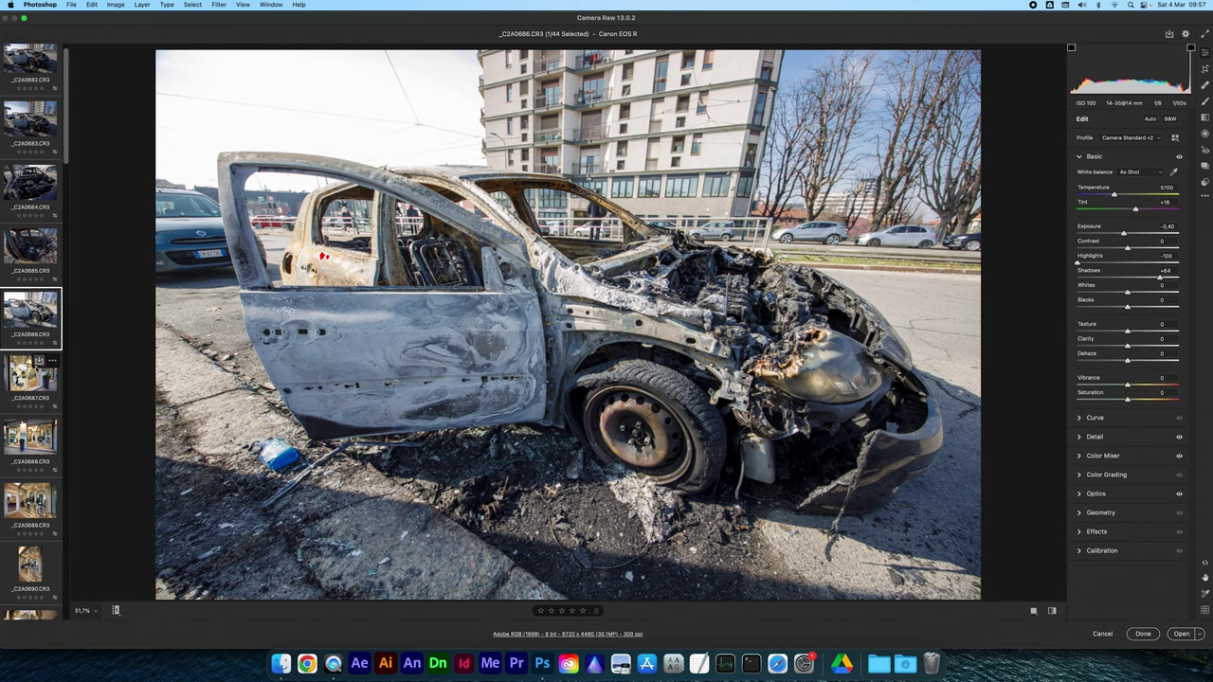
pyautogui.scroll(-5, 38, 368)
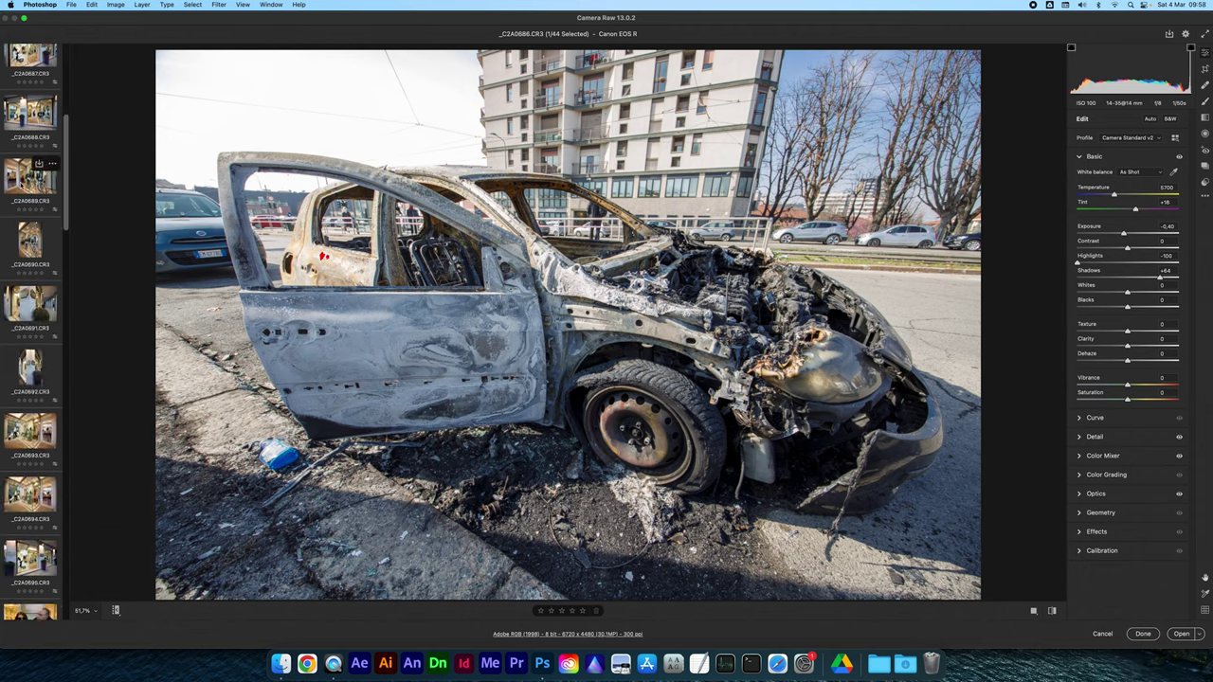
pyautogui.click(23, 181)
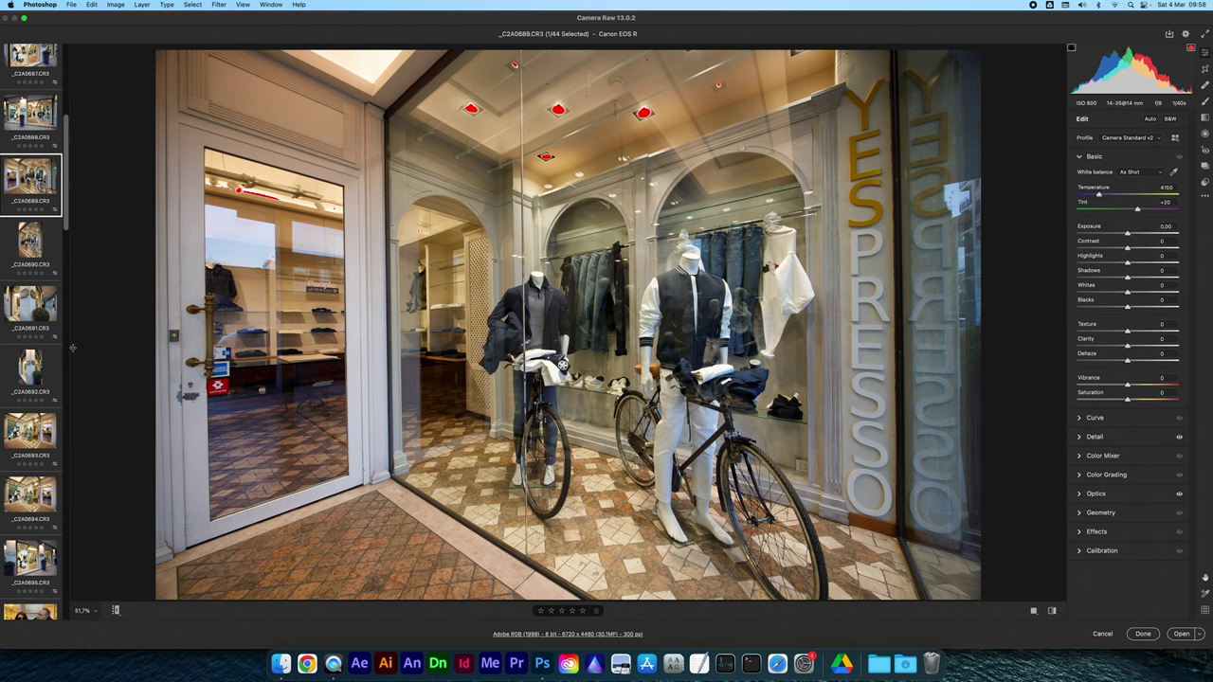
pyautogui.scroll(-5, 38, 363)
pyautogui.scroll(-3, 38, 363)
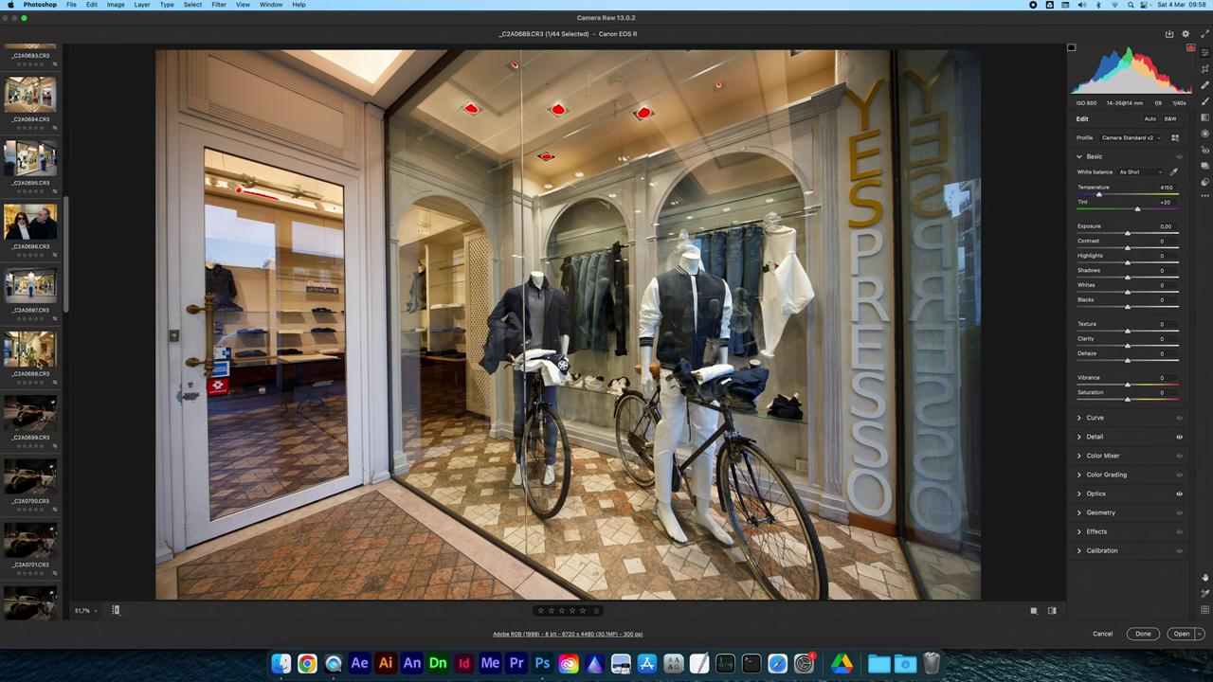
# Raise Shadows to +60 on the night photo _C2A0699.CR3
pyautogui.click(34, 368)
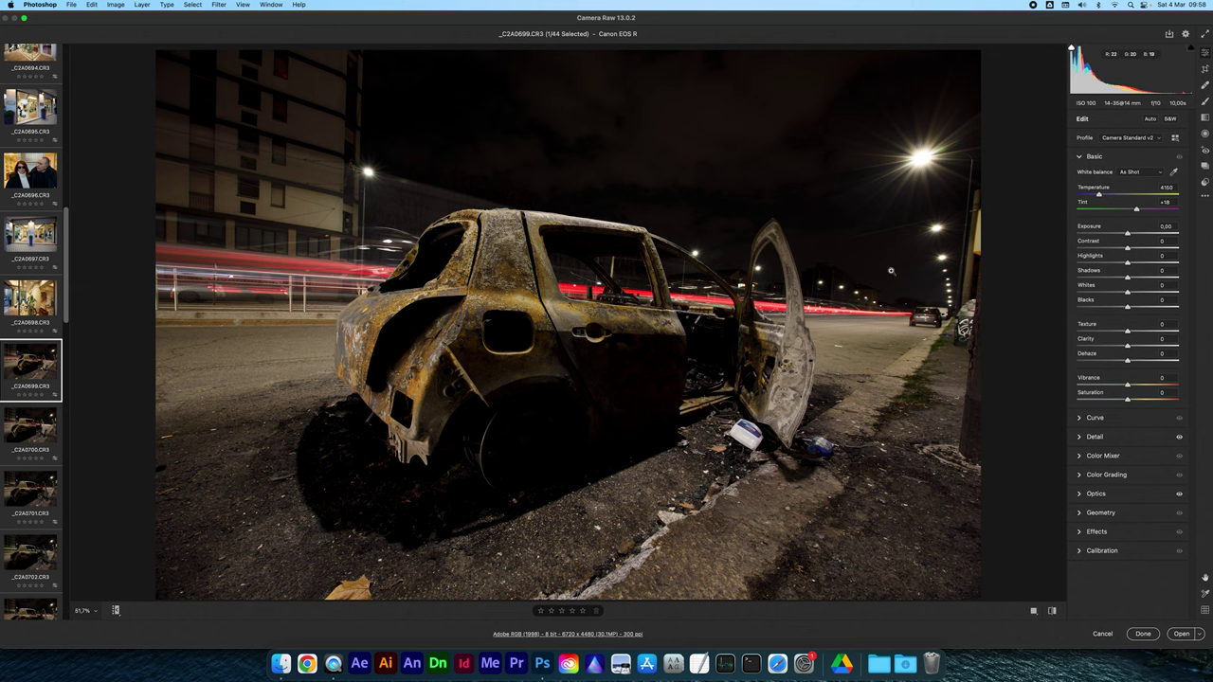
pyautogui.moveTo(1126, 278); pyautogui.dragTo(1158, 281)
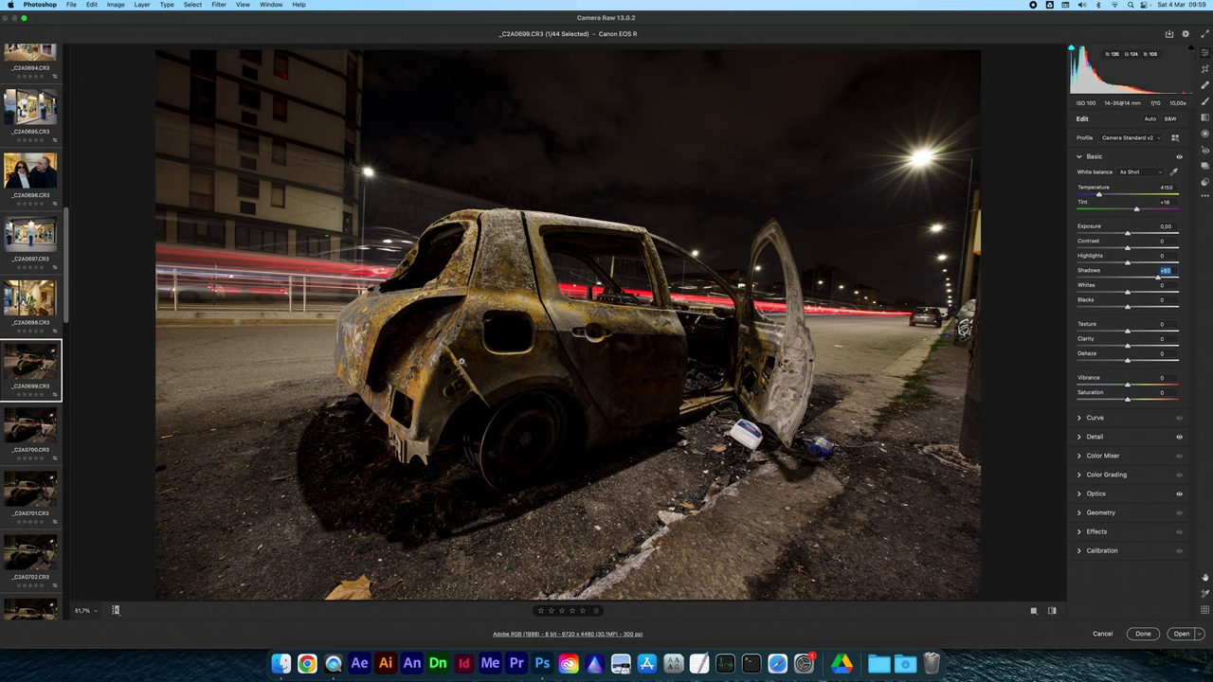
# Set Shadows to +60, Exposure to +0.25 and Highlights to -25 on the night photo _C2A0700.CR3
pyautogui.click(33, 437)
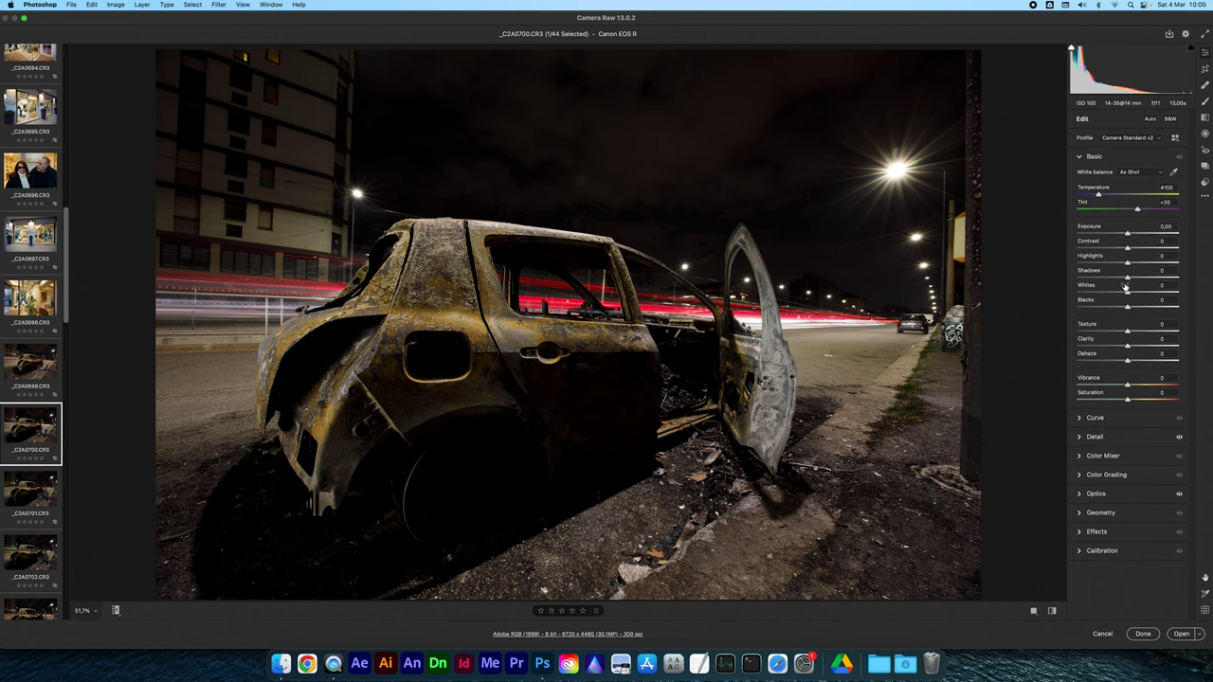
pyautogui.moveTo(1126, 277); pyautogui.dragTo(1141, 278)
pyautogui.moveTo(1153, 281); pyautogui.dragTo(1158, 283)
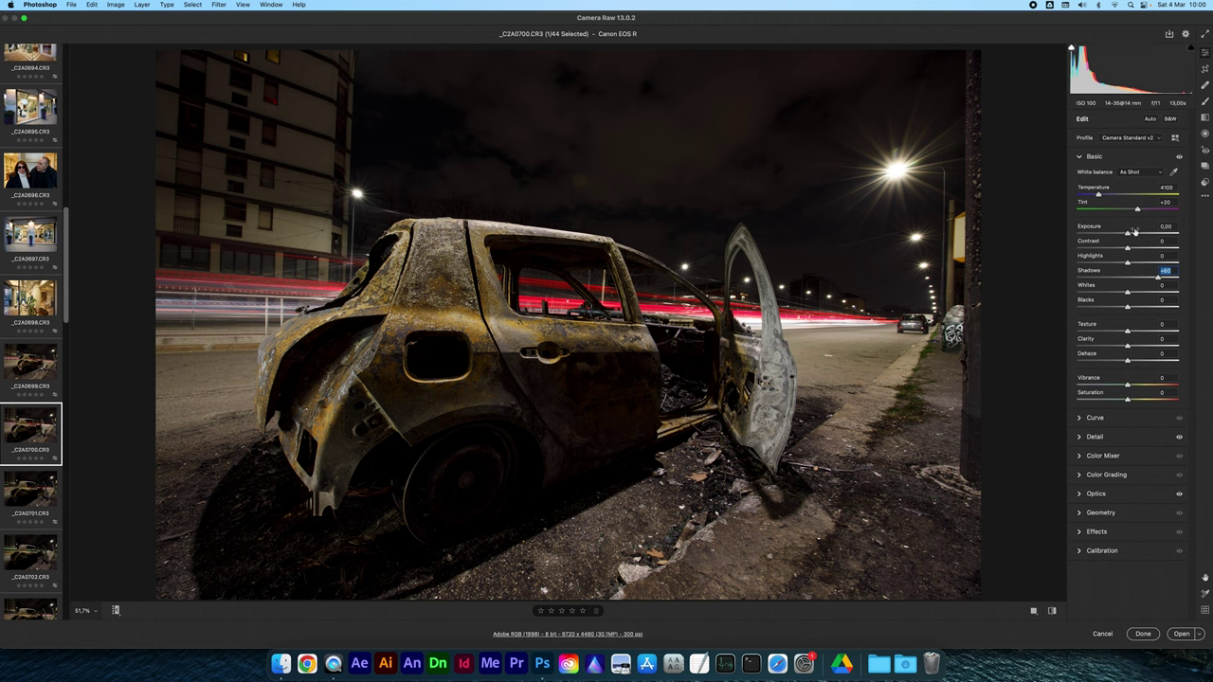
pyautogui.moveTo(1127, 234); pyautogui.dragTo(1130, 234)
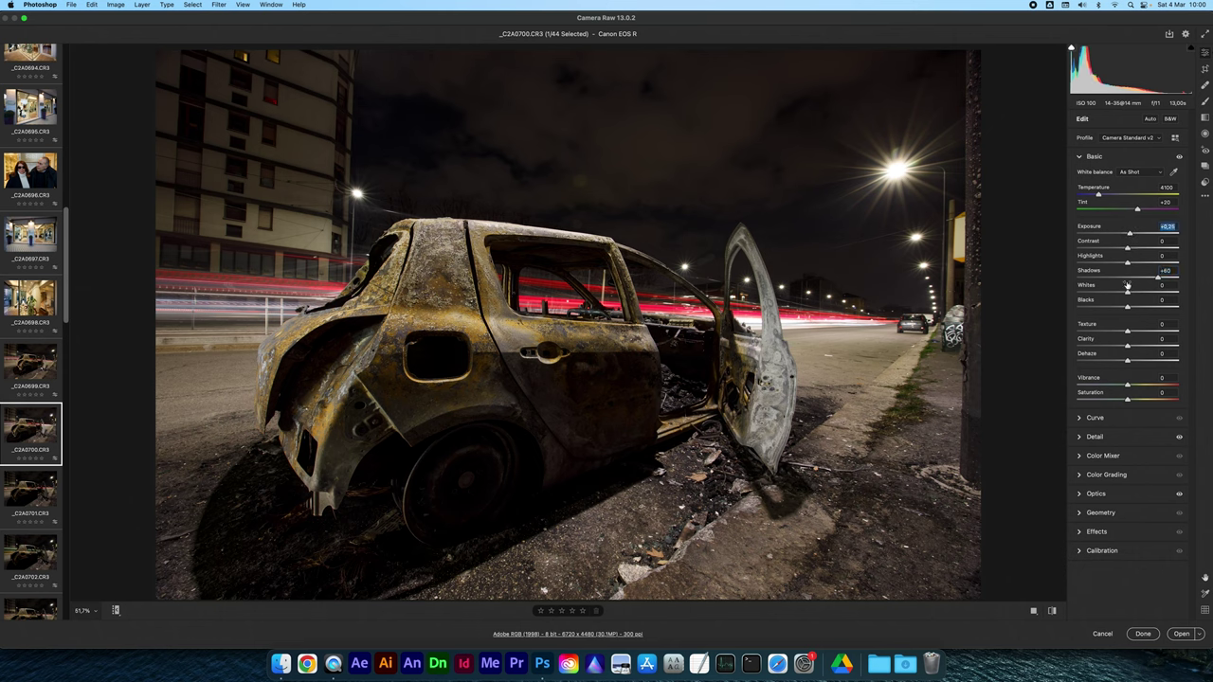
pyautogui.moveTo(1128, 266)
pyautogui.mouseDown()
pyautogui.moveTo(1099, 265)
pyautogui.moveTo(1116, 265)
pyautogui.mouseUp()
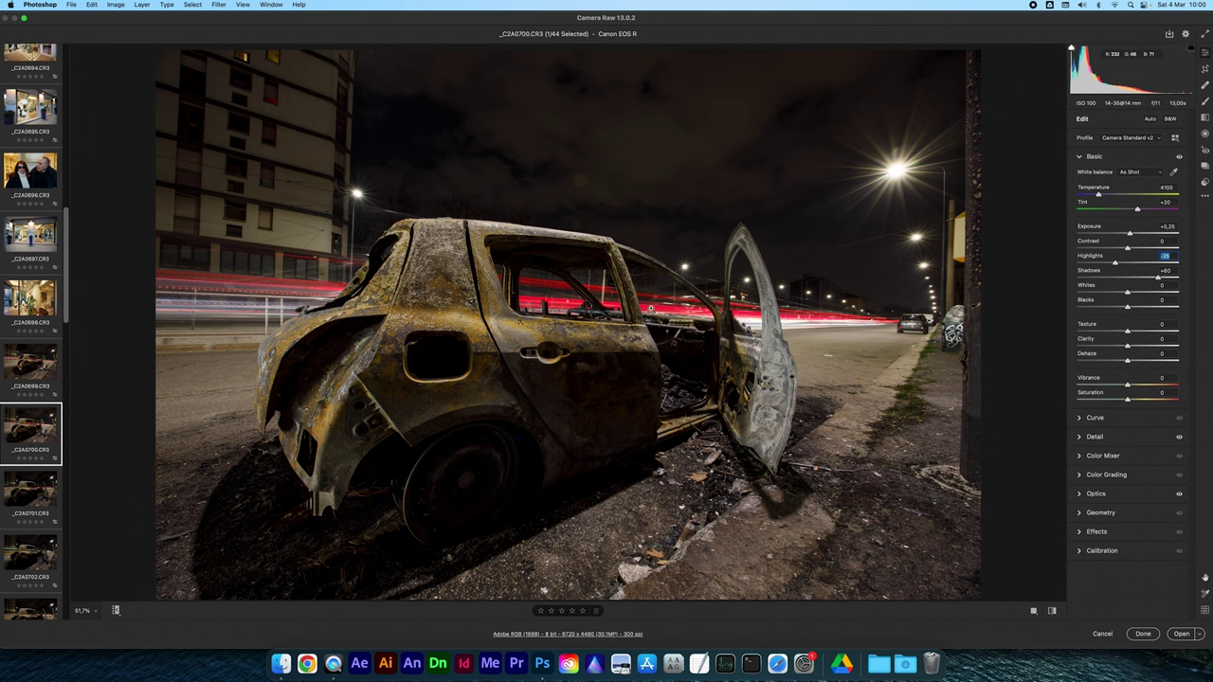
# Set Clarity to +6, Vibrance to +18 and Saturation to +2 on _C2A0700.CR3
pyautogui.scroll(-2, 16, 448)
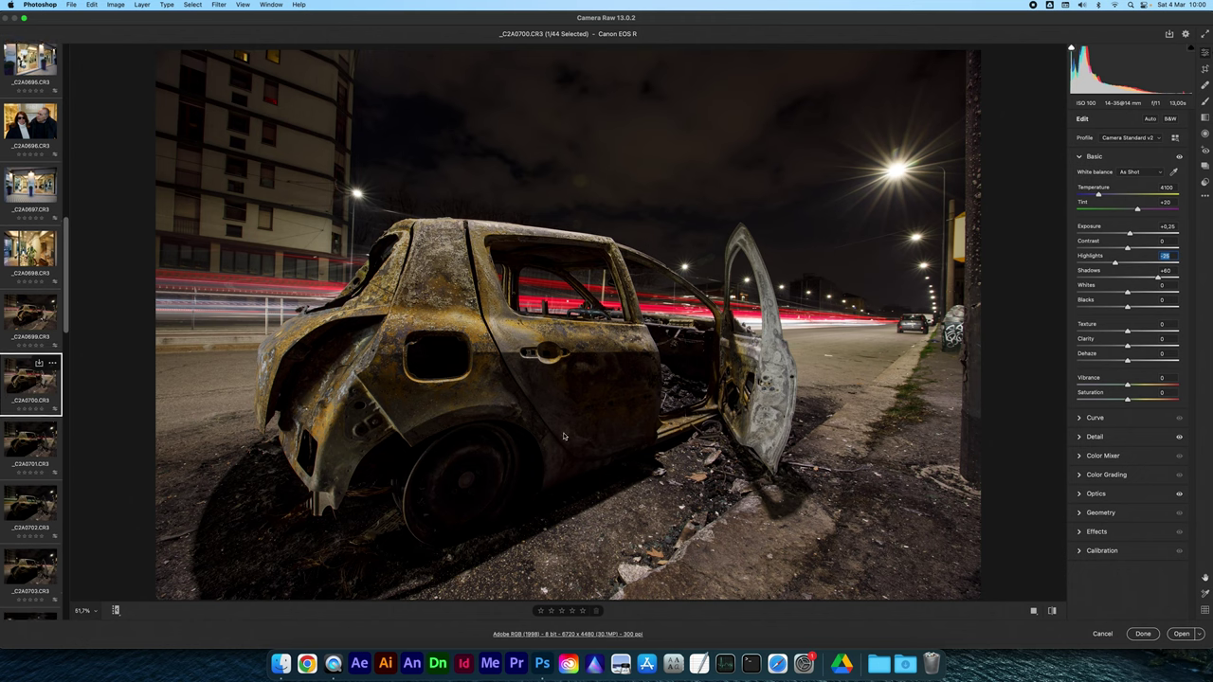
pyautogui.click(1162, 340)
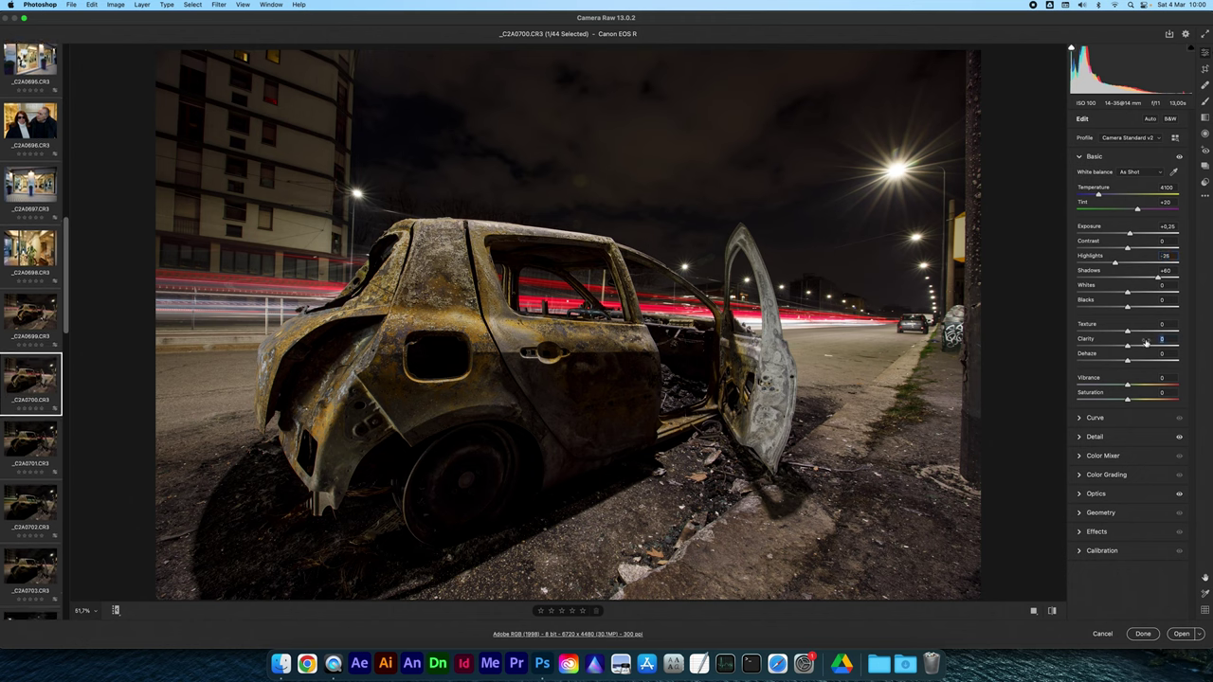
pyautogui.write('8')
pyautogui.click(1166, 378)
pyautogui.write('182')
pyautogui.press('Tab')
# Synchronize the default settings subset from _C2A0700.CR3 to the night photos up to _C2A0709.CR3
pyautogui.scroll(-5, 45, 436)
pyautogui.scroll(-4, 44, 438)
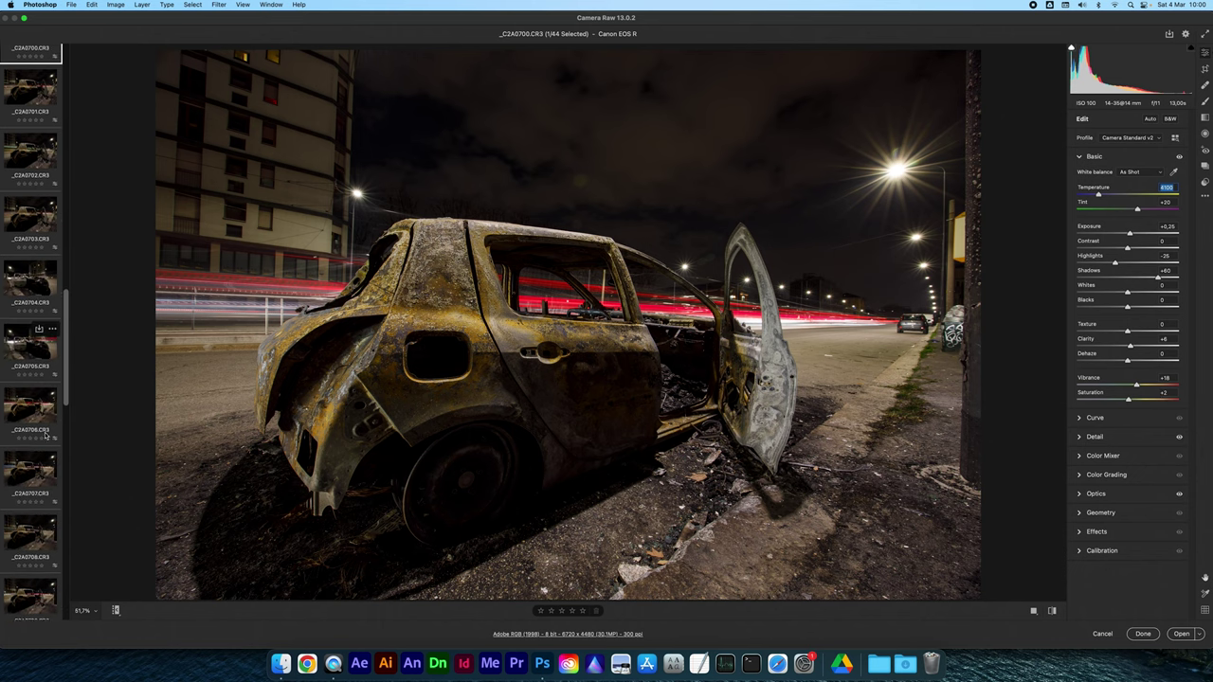
pyautogui.keyDown('shift'); pyautogui.click(34, 458); pyautogui.keyUp('shift')
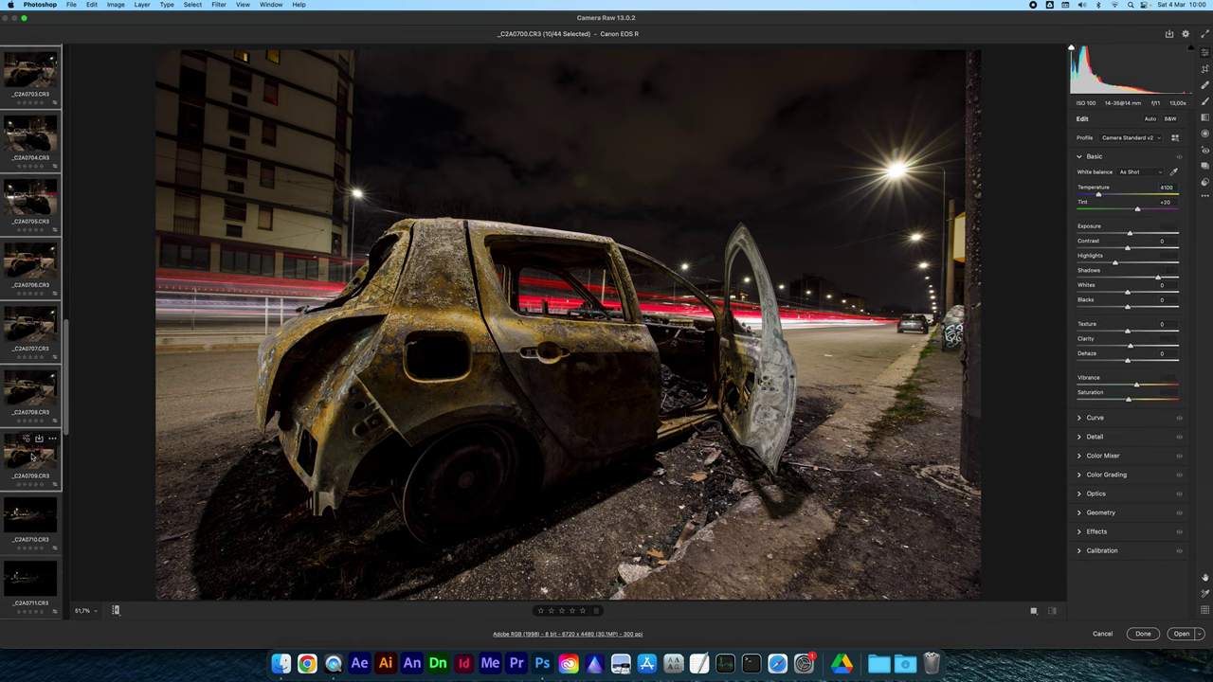
pyautogui.hotkey('alt', 's')
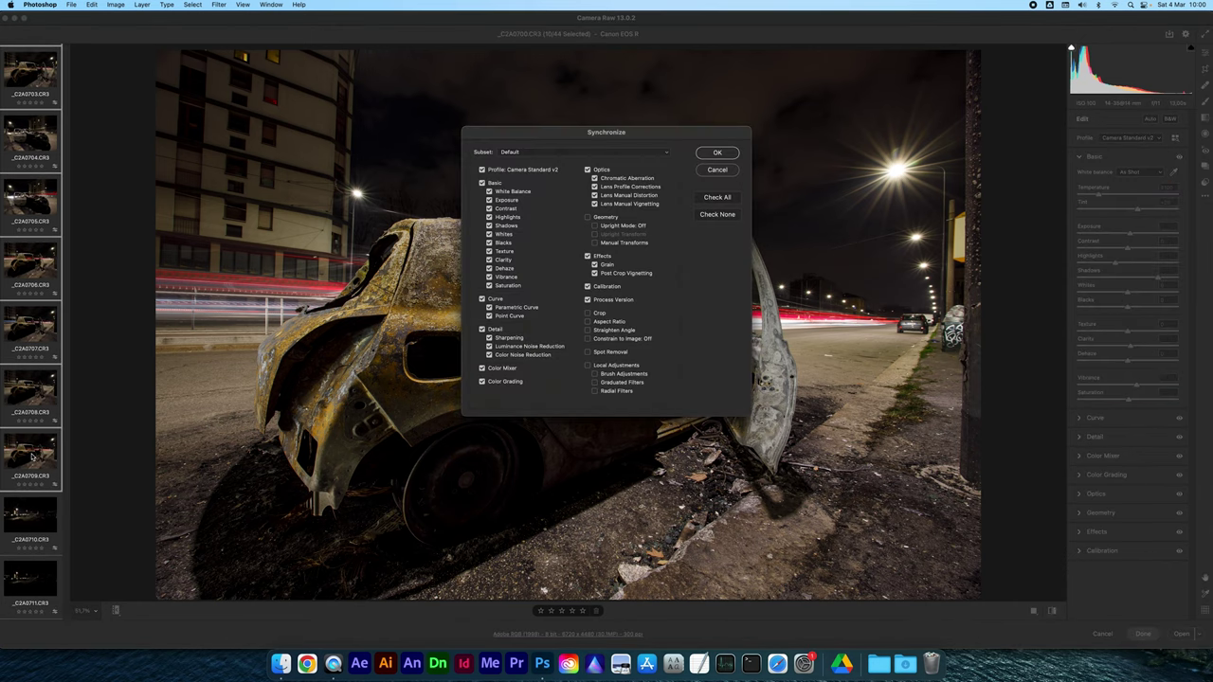
pyautogui.press('Return')
# Review the synchronized night photos from _C2A0700.CR3 to _C2A0703.CR3 one by one
pyautogui.scroll(3, 34, 436)
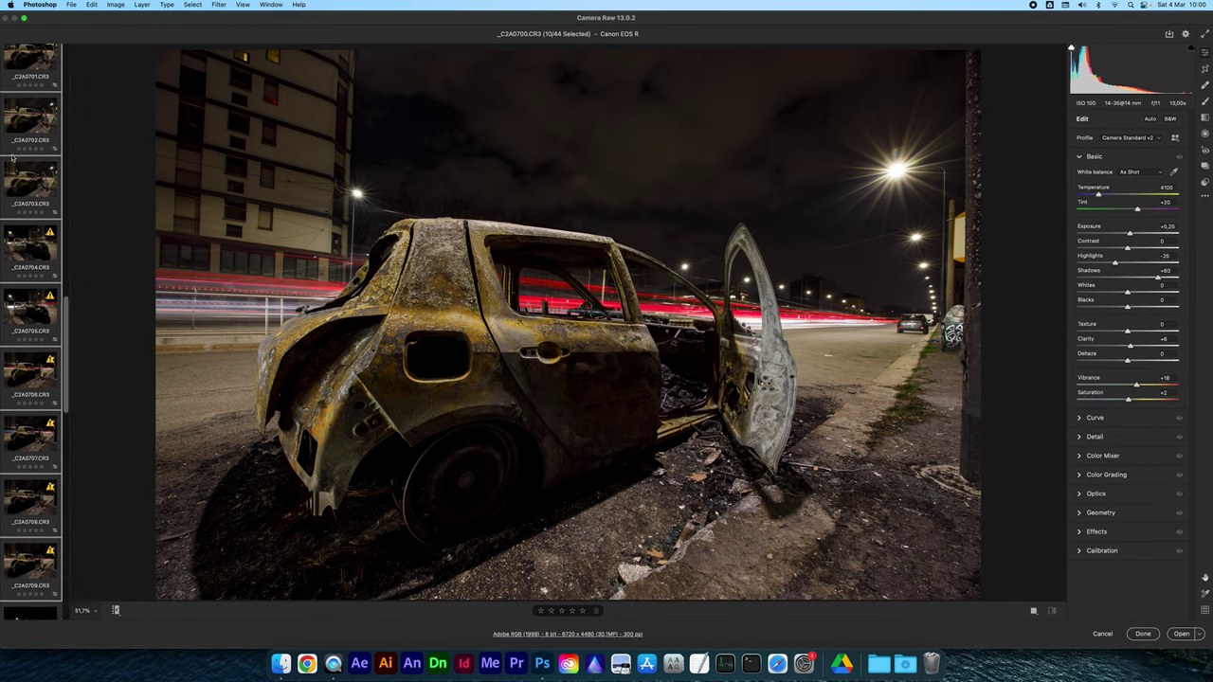
pyautogui.scroll(5, 36, 417)
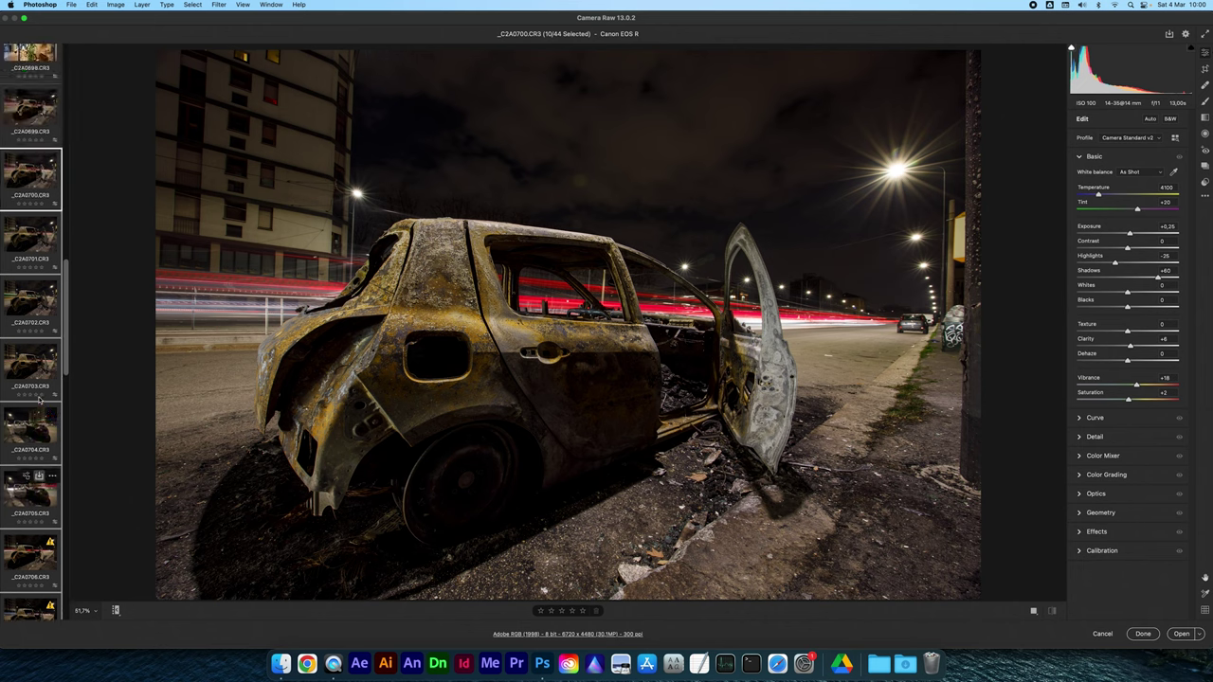
pyautogui.click(25, 254)
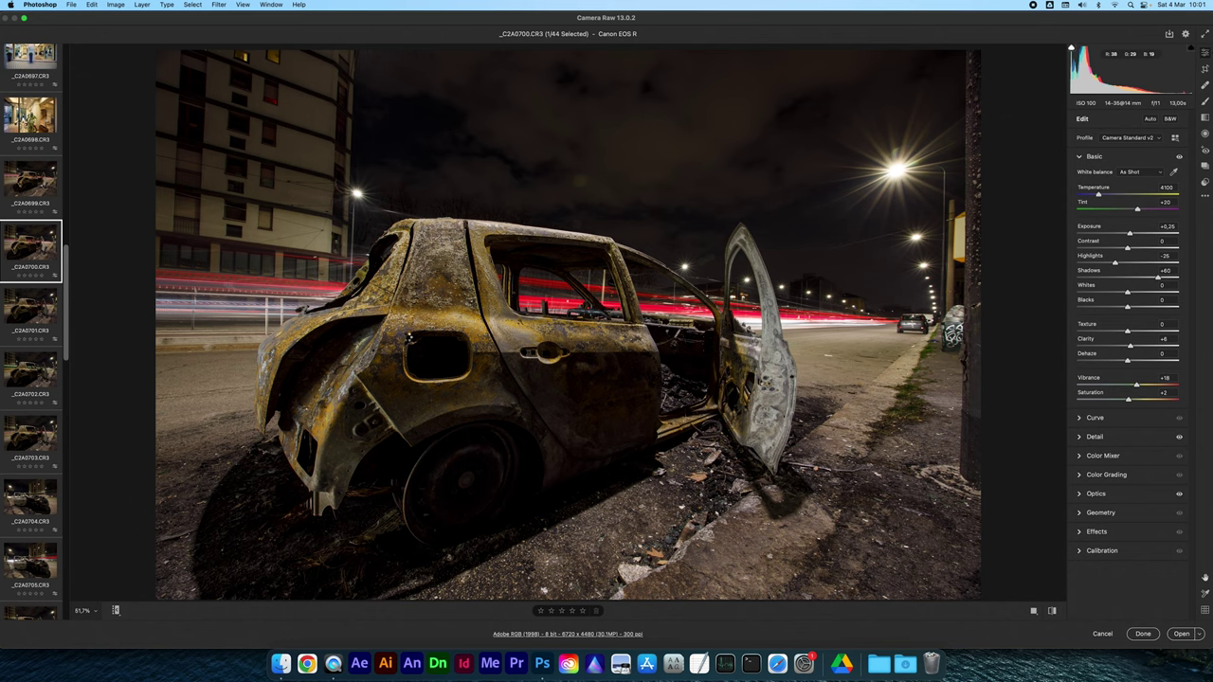
pyautogui.press('Down')
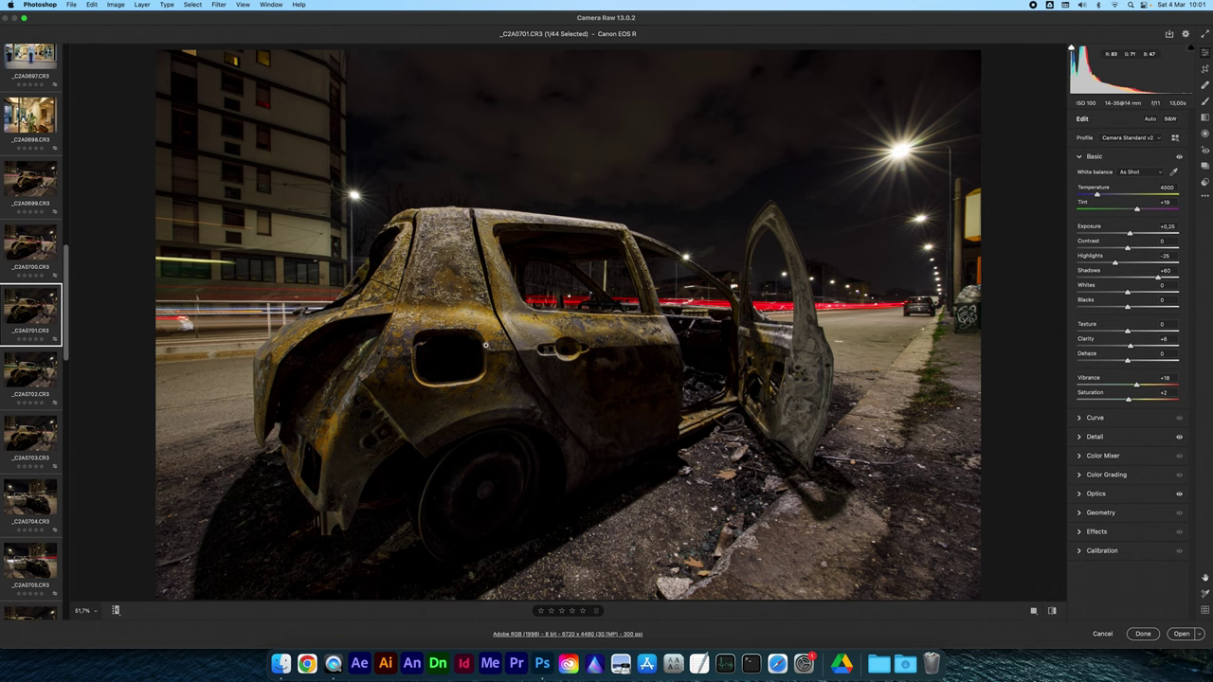
pyautogui.press('Down')
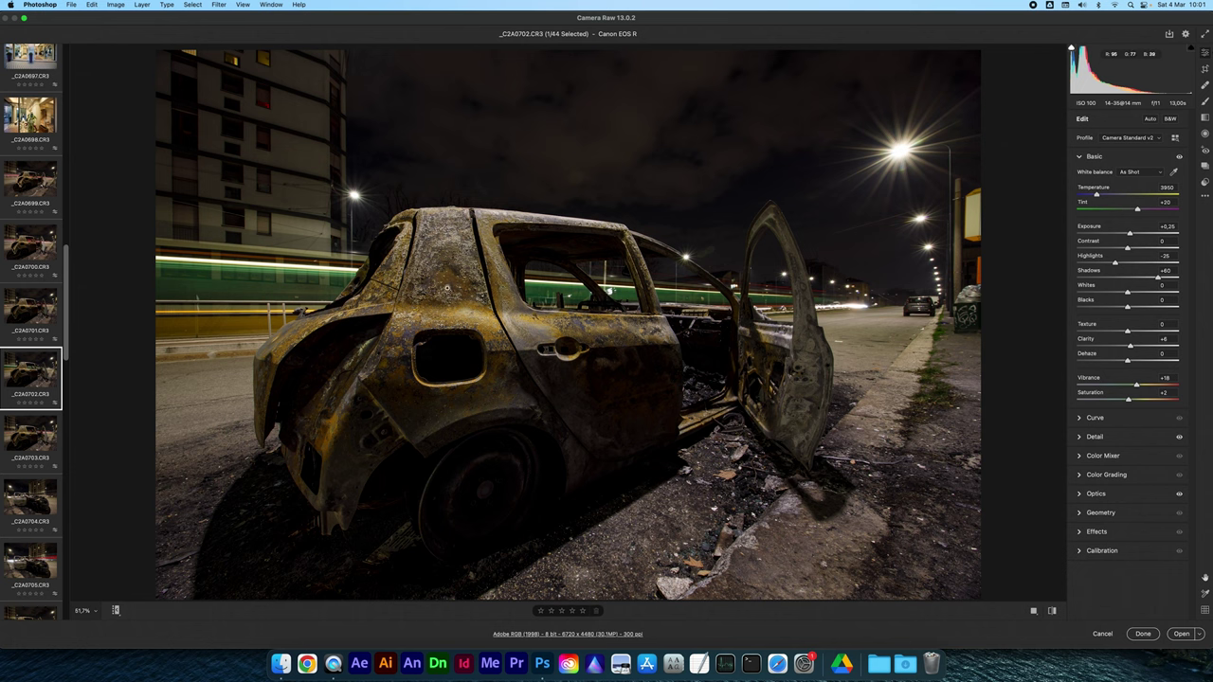
pyautogui.press('Right')
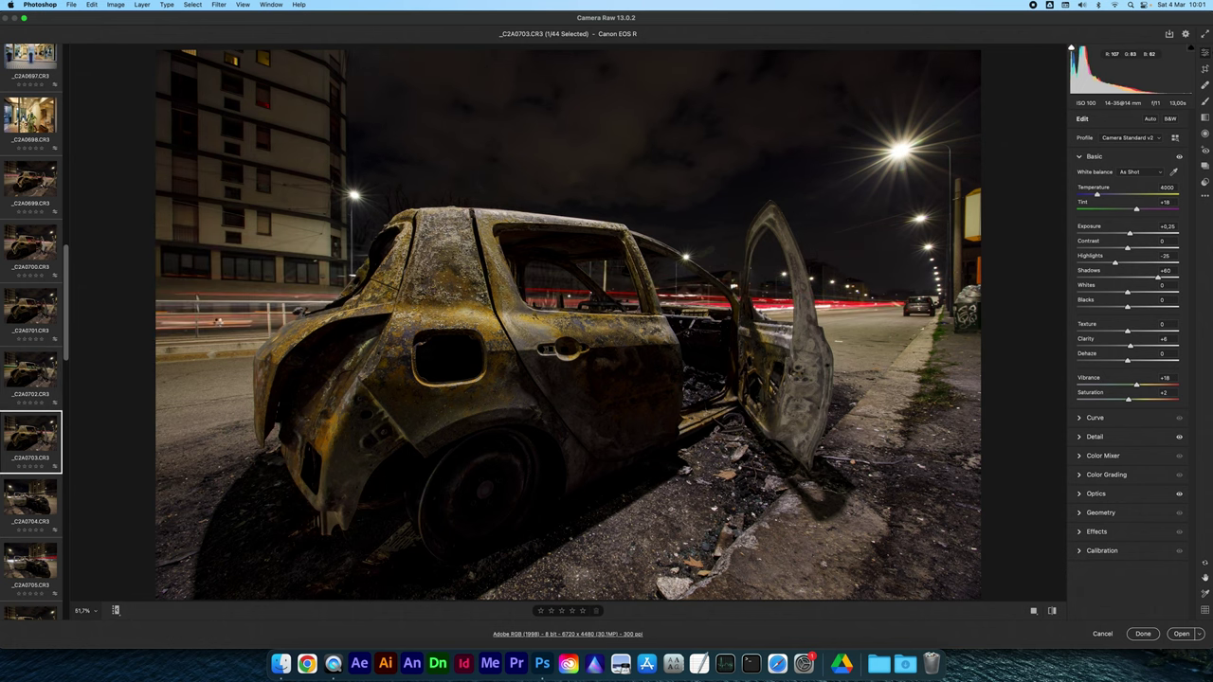
# Set Shadows to +70, Exposure to +0.35 and Highlights to -30 on the night photo _C2A0702.CR3
pyautogui.press('Left')
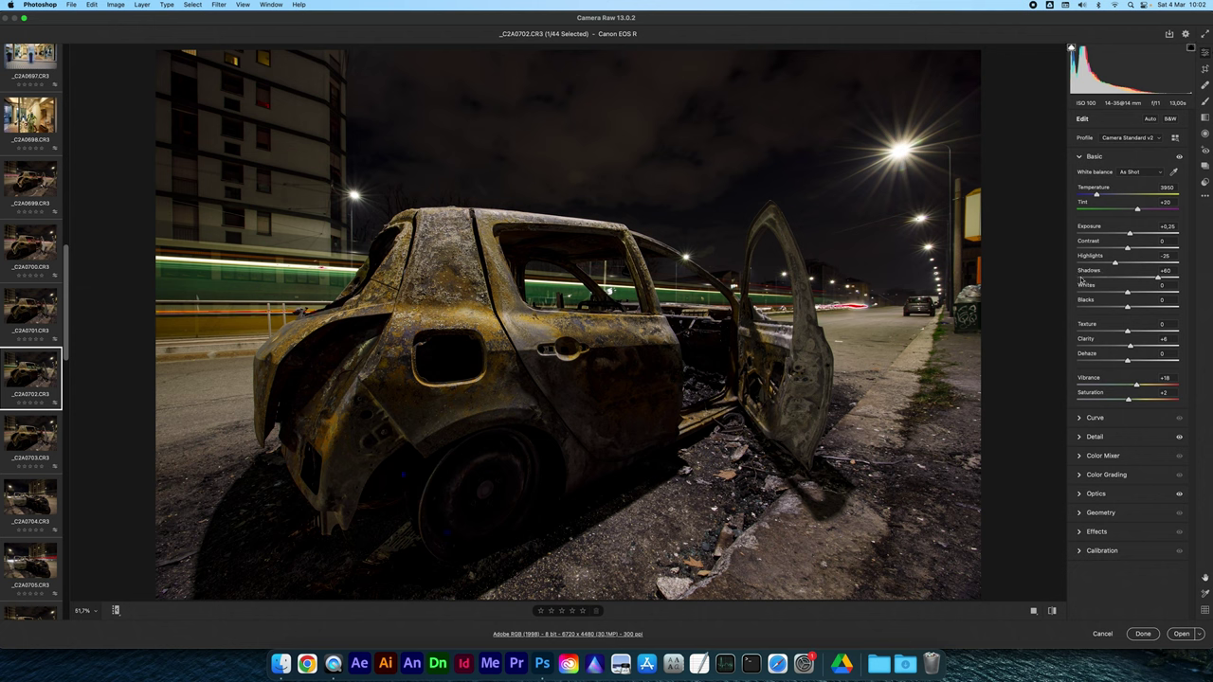
pyautogui.moveTo(1160, 283); pyautogui.dragTo(1163, 282)
pyautogui.click(1165, 270)
pyautogui.moveTo(1131, 234); pyautogui.dragTo(1113, 265)
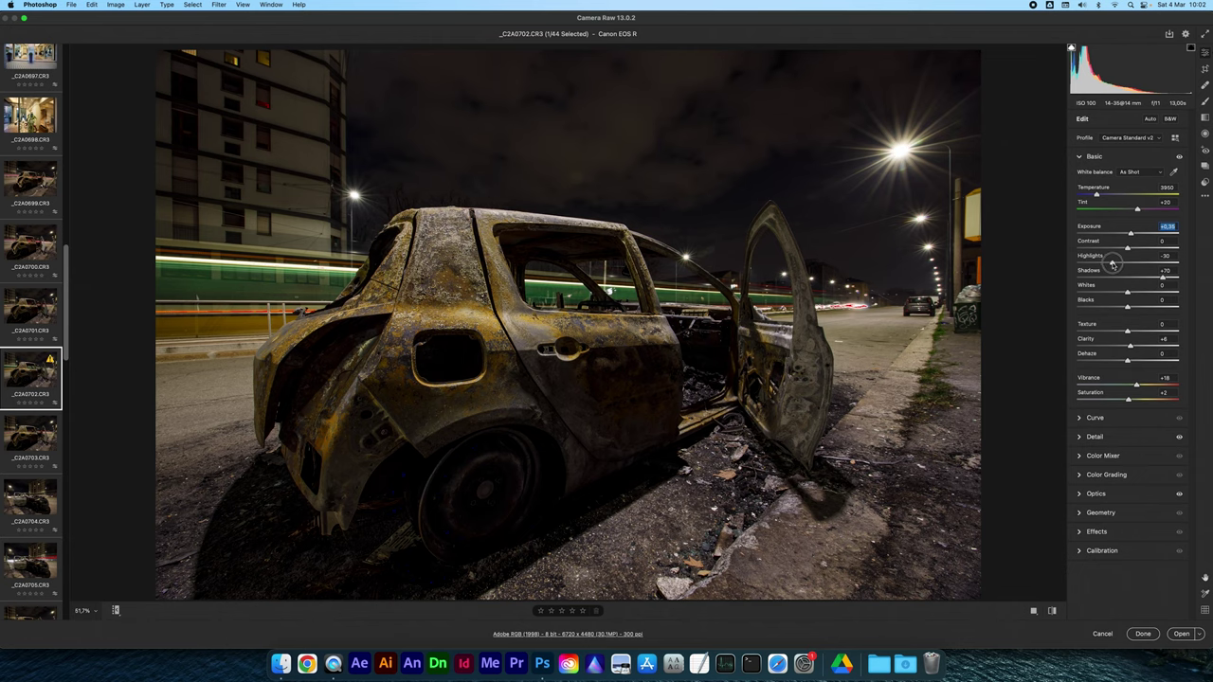
# Compare the original and edited versions of _C2A0702.CR3 repeatedly, ending on the edited version
pyautogui.press('\\')
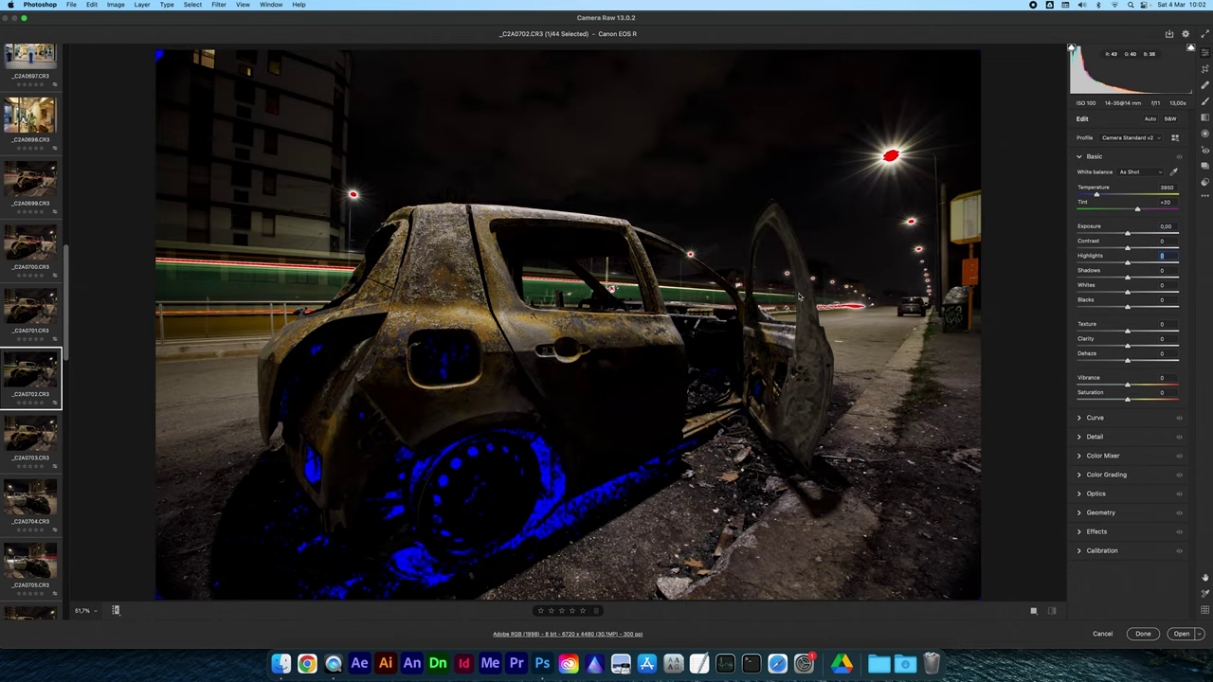
pyautogui.press('\\')
pyautogui.press('\\')
pyautogui.press('\\')
pyautogui.press('\\')
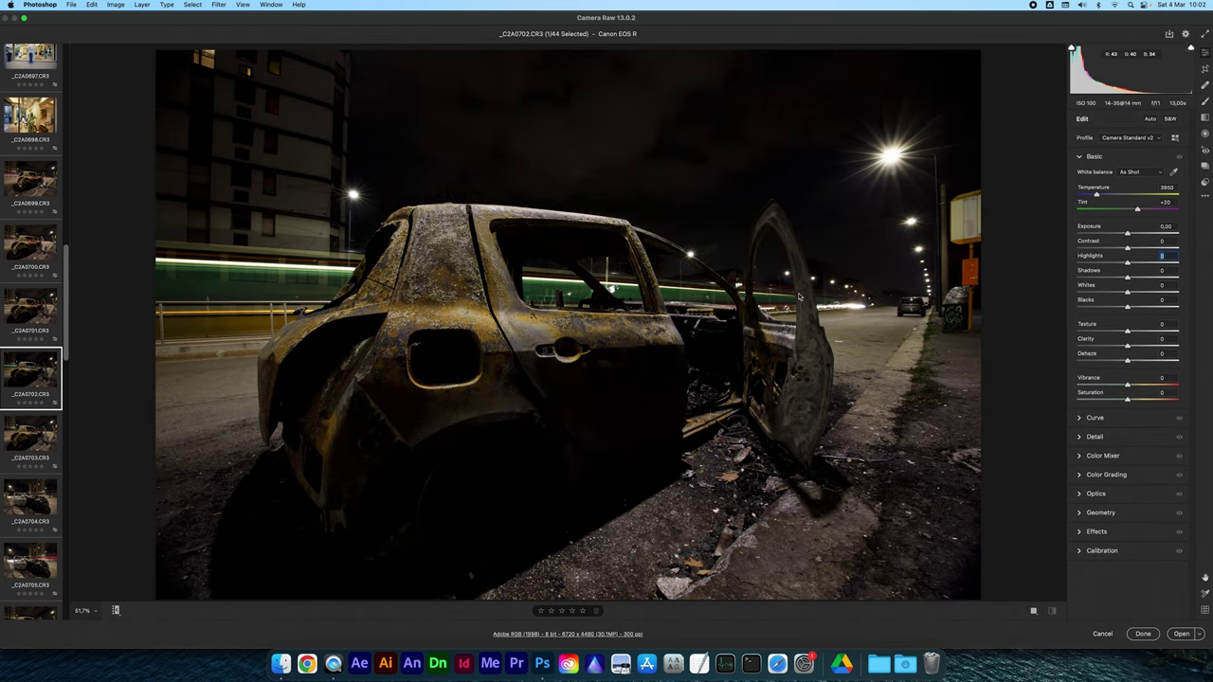
pyautogui.press('\\')
pyautogui.press('\\')
pyautogui.press('\\')
pyautogui.press('\\')
pyautogui.press('\\')
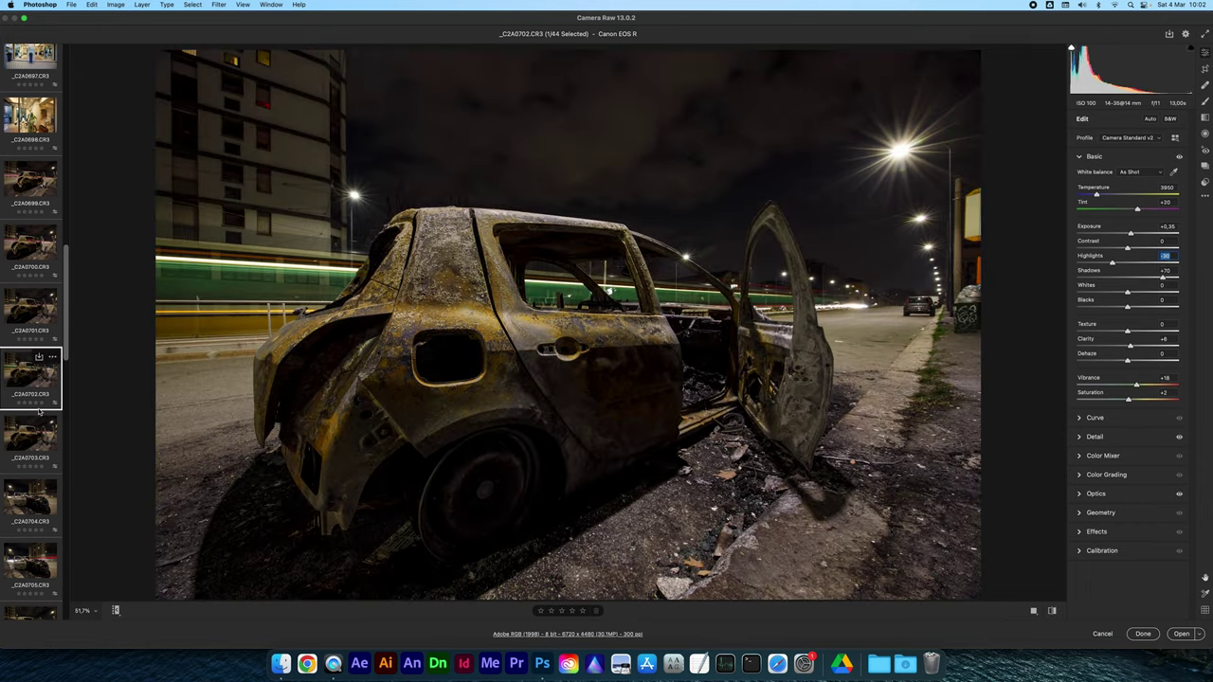
# Synchronize the settings of _C2A0702.CR3 to the night photos up to _C2A0709.CR3
pyautogui.scroll(-10, 39, 411)
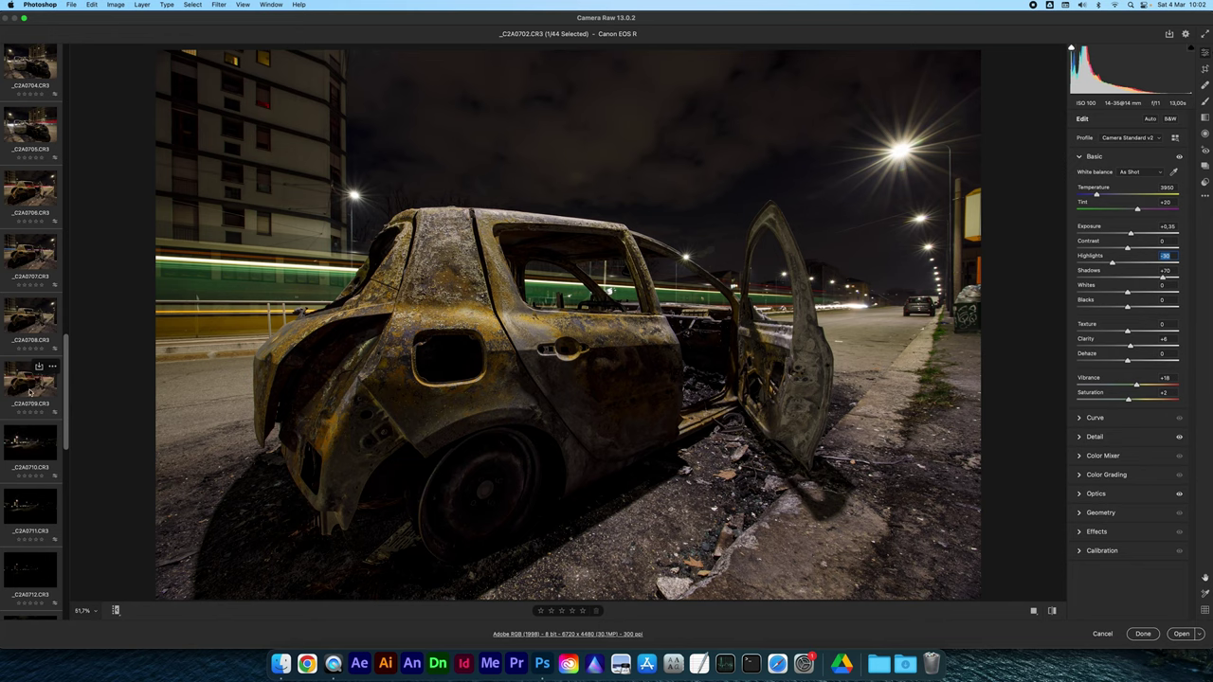
pyautogui.keyDown('shift'); pyautogui.click(30, 389); pyautogui.keyUp('shift')
pyautogui.hotkey('alt', 's')
pyautogui.press('Return')
pyautogui.scroll(2, 23, 329)
pyautogui.scroll(4, 22, 328)
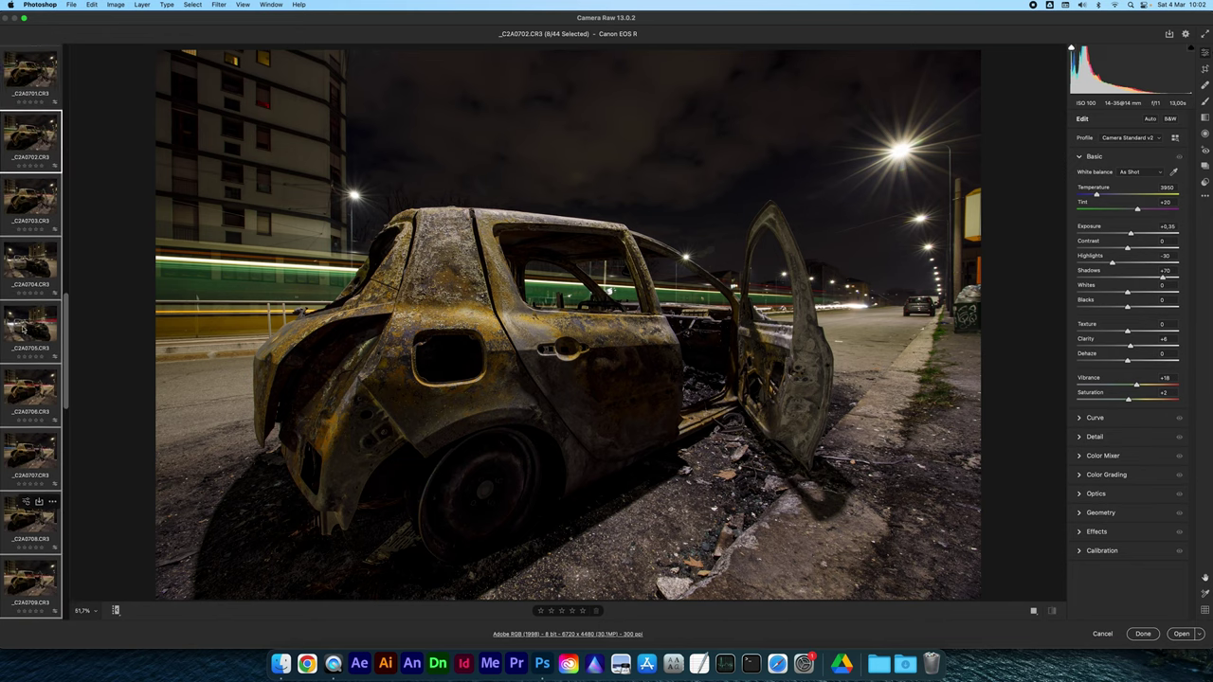
# Compare the light trails and building in _C2A0702.CR3 and _C2A0703.CR3 by alternating between the two photos
pyautogui.click(27, 280)
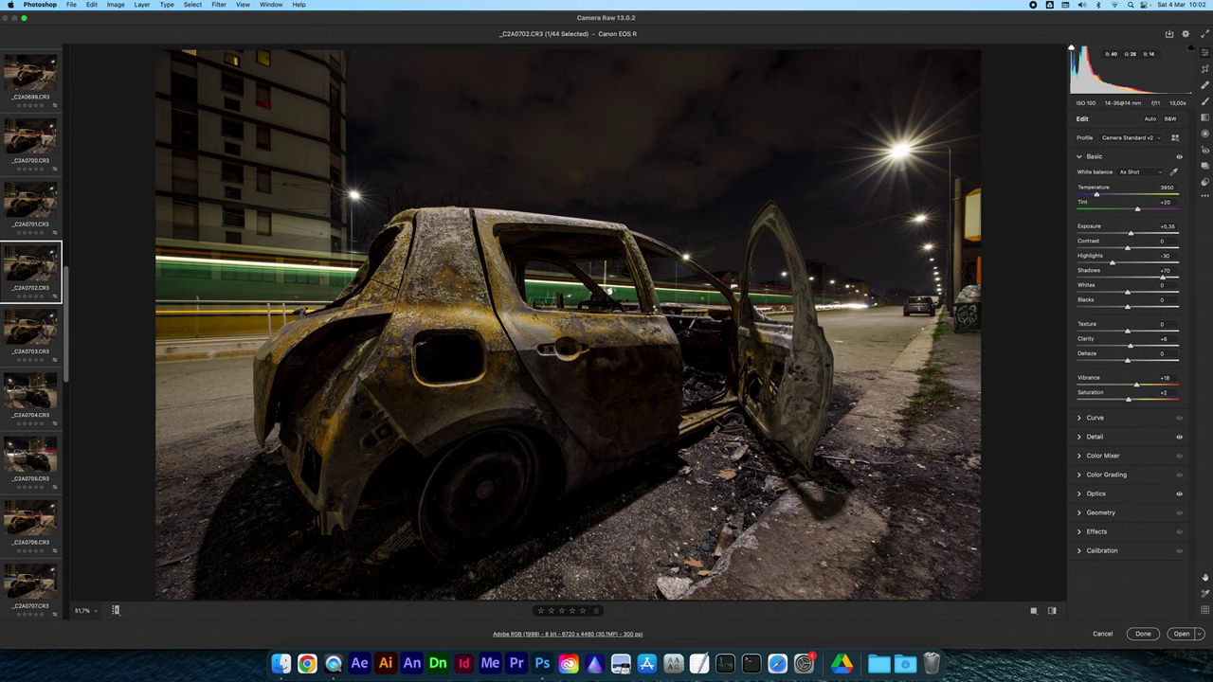
pyautogui.press('Down')
pyautogui.press('Up')
pyautogui.press('Down')
pyautogui.press('Up')
pyautogui.press('Down')
pyautogui.press('Up')
pyautogui.press('Down')
pyautogui.press('Up')
pyautogui.press('Down')
pyautogui.press('Up')
pyautogui.press('Down')
pyautogui.press('Up')
pyautogui.press('Down')
pyautogui.press('Up')
pyautogui.press('Down')
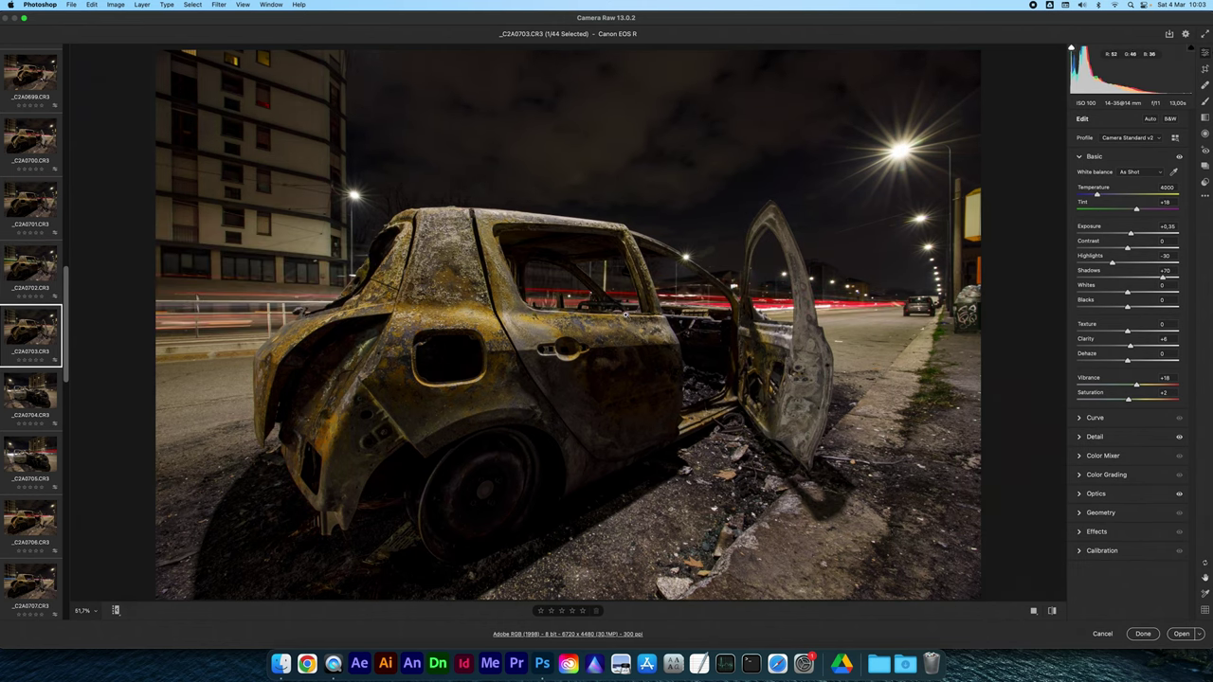
pyautogui.press('Down')
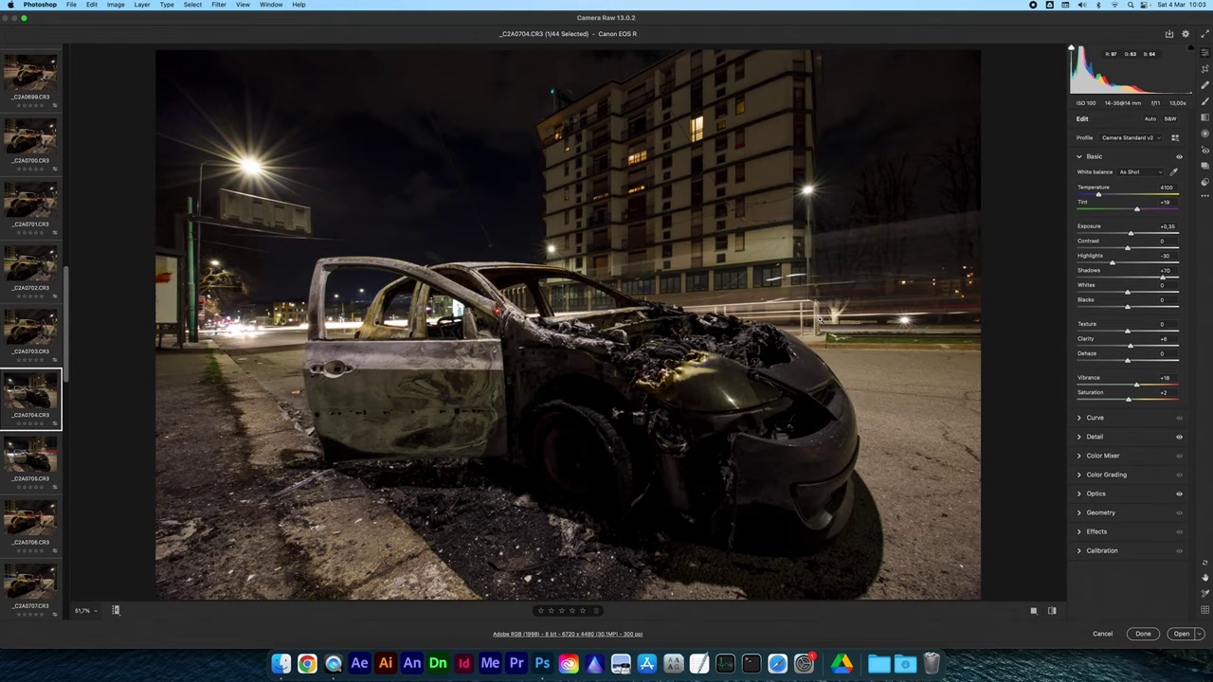
pyautogui.press('Up')
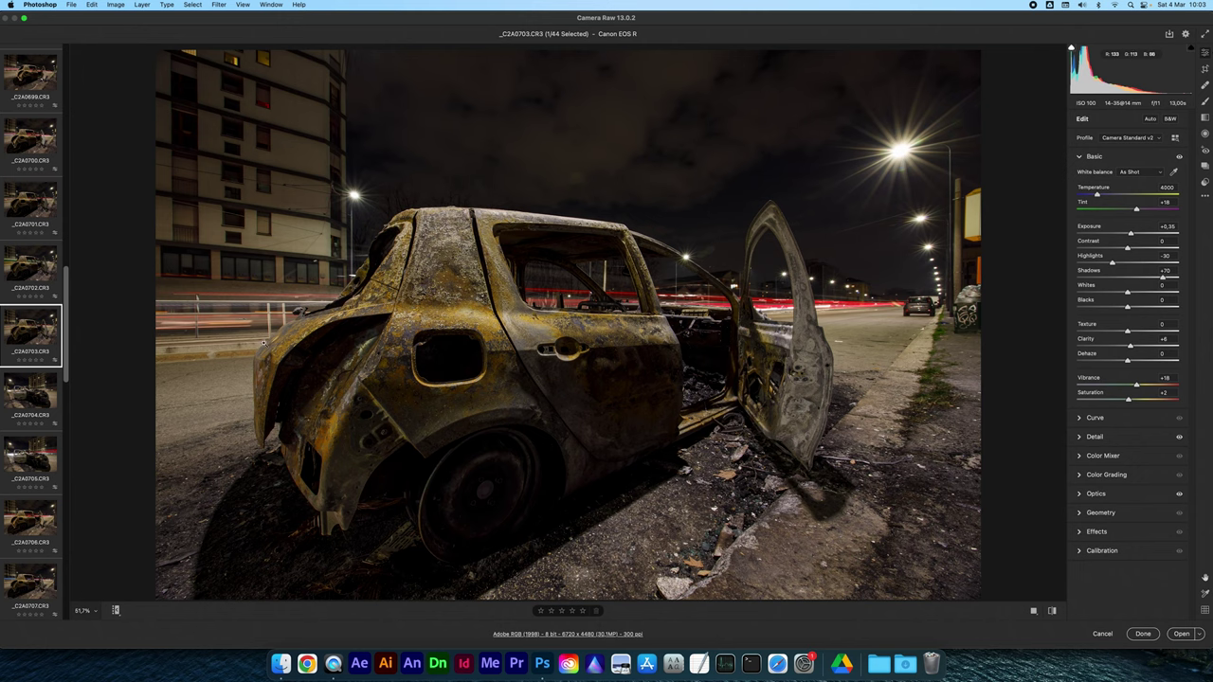
pyautogui.press('Up')
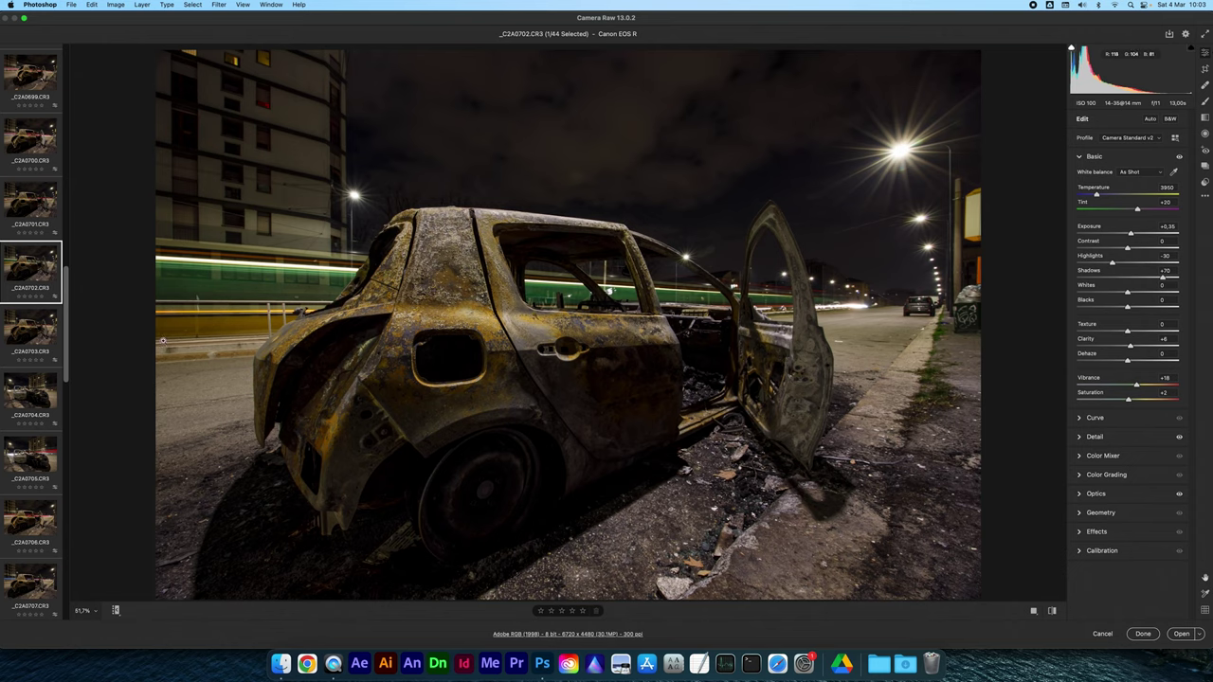
pyautogui.press('Down')
pyautogui.press('Up')
pyautogui.press('Down')
# Compare the front views of the burnt car in _C2A0704.CR3 and _C2A0705.CR3, alternating between them
pyautogui.press('Down')
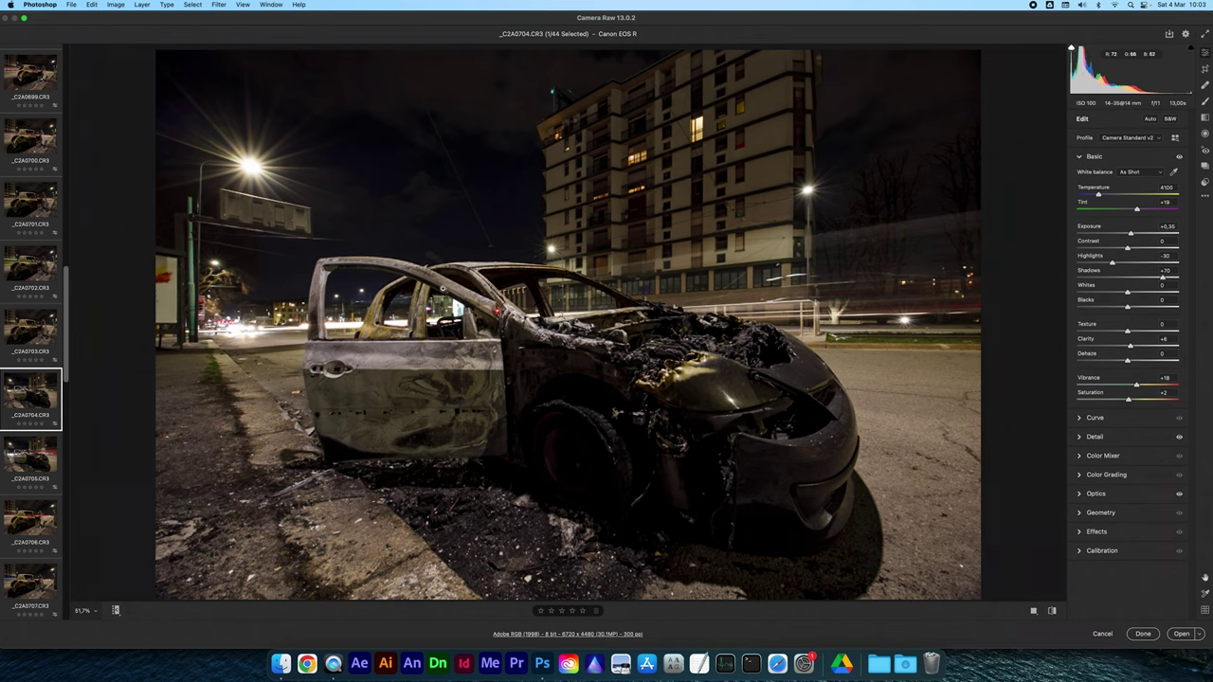
pyautogui.press('Down')
pyautogui.press('Up')
pyautogui.press('Down')
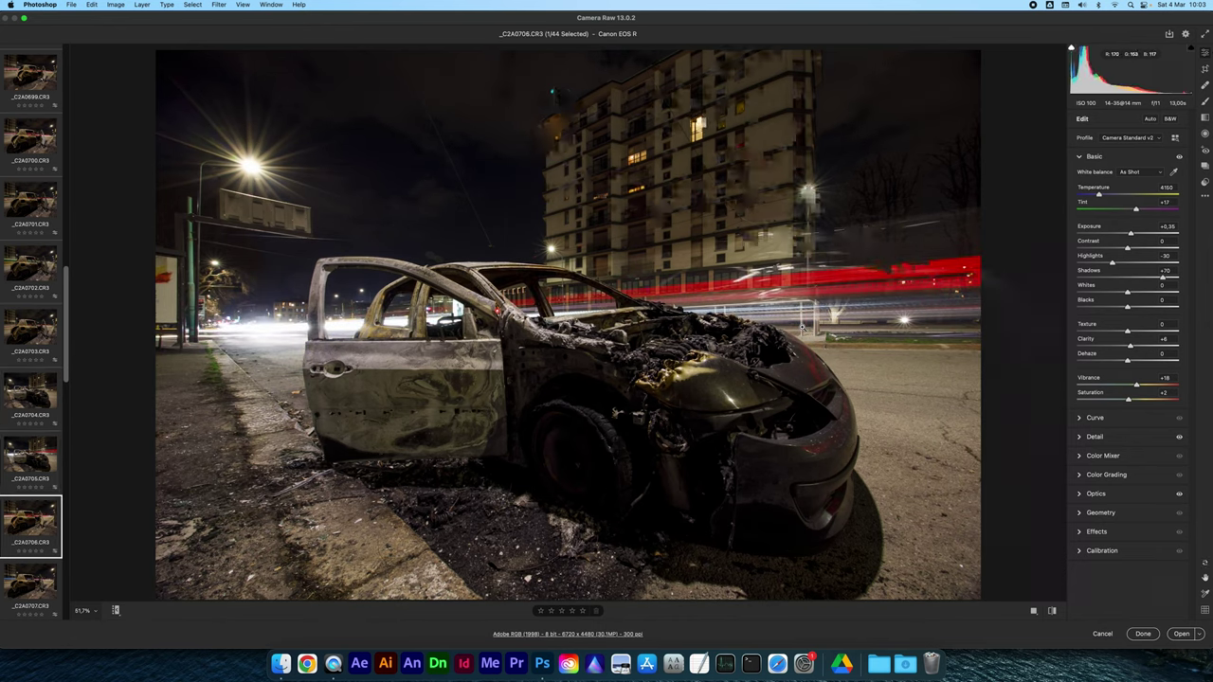
pyautogui.press('Up')
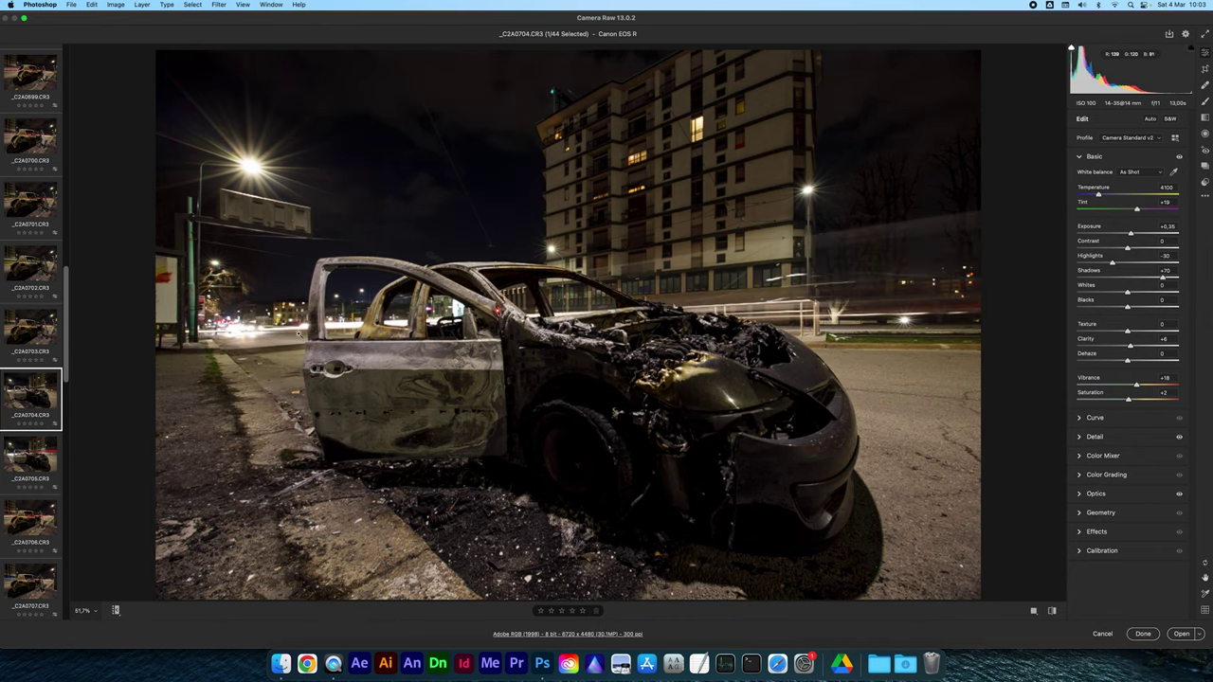
pyautogui.press('Down')
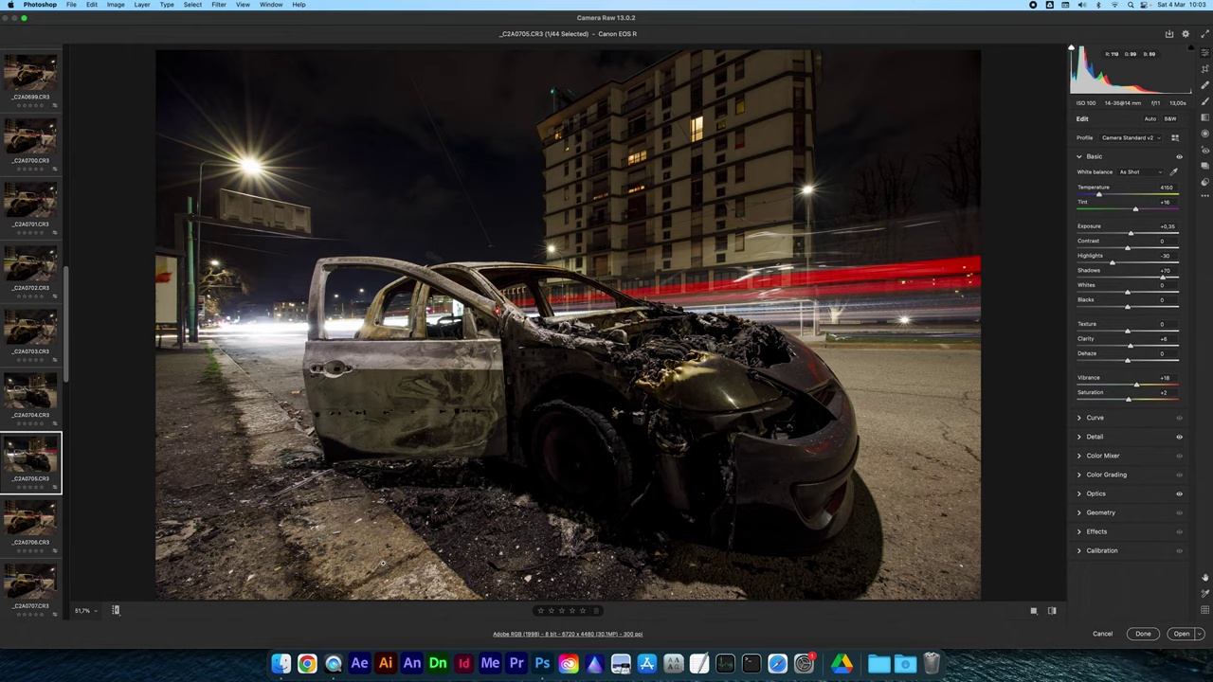
pyautogui.press('Down')
pyautogui.press('Up')
pyautogui.press('Up')
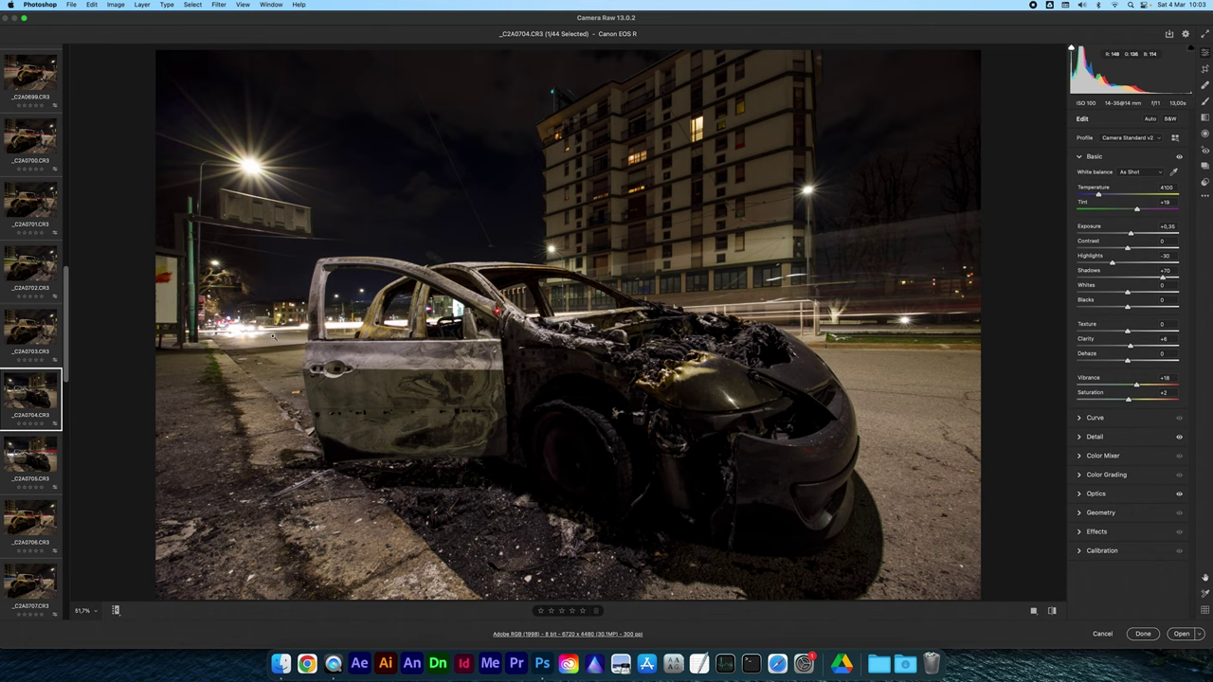
pyautogui.press('Down')
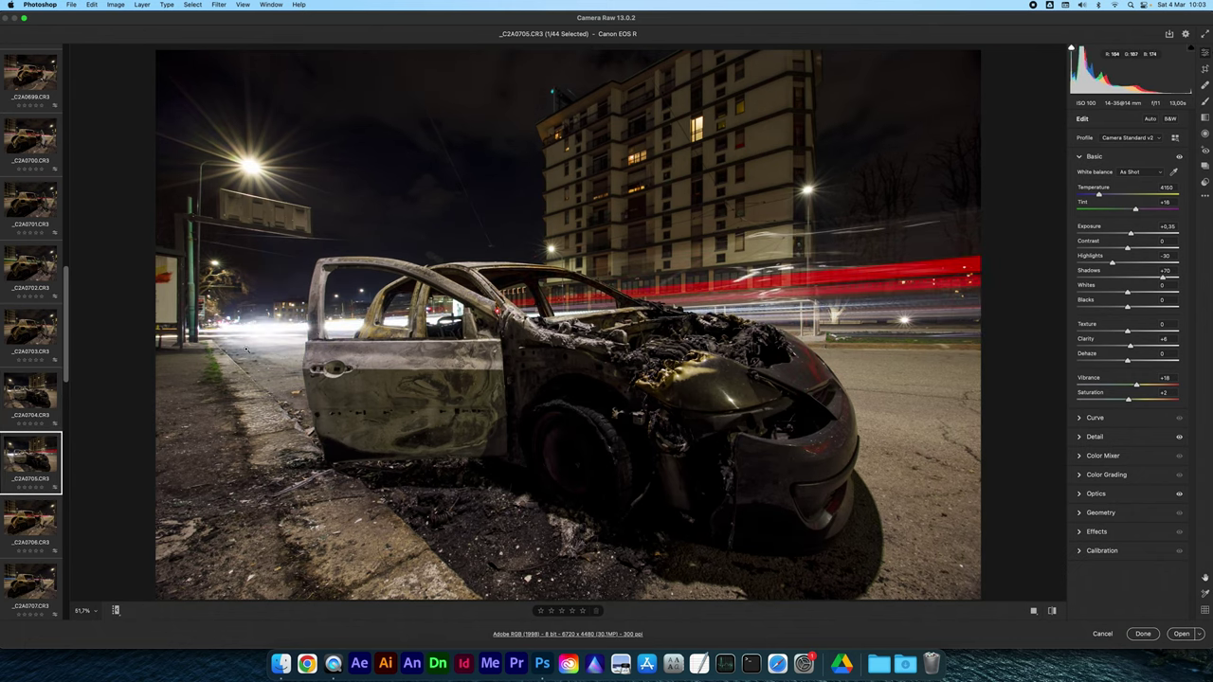
pyautogui.press('Up')
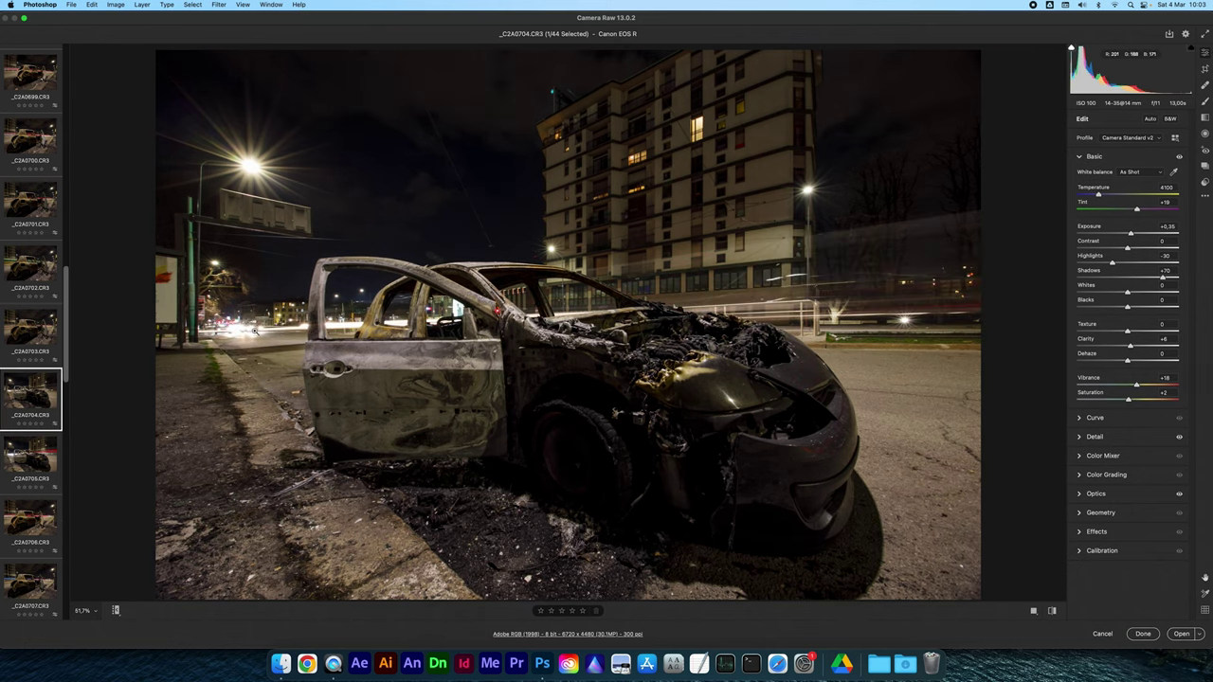
pyautogui.press('Down')
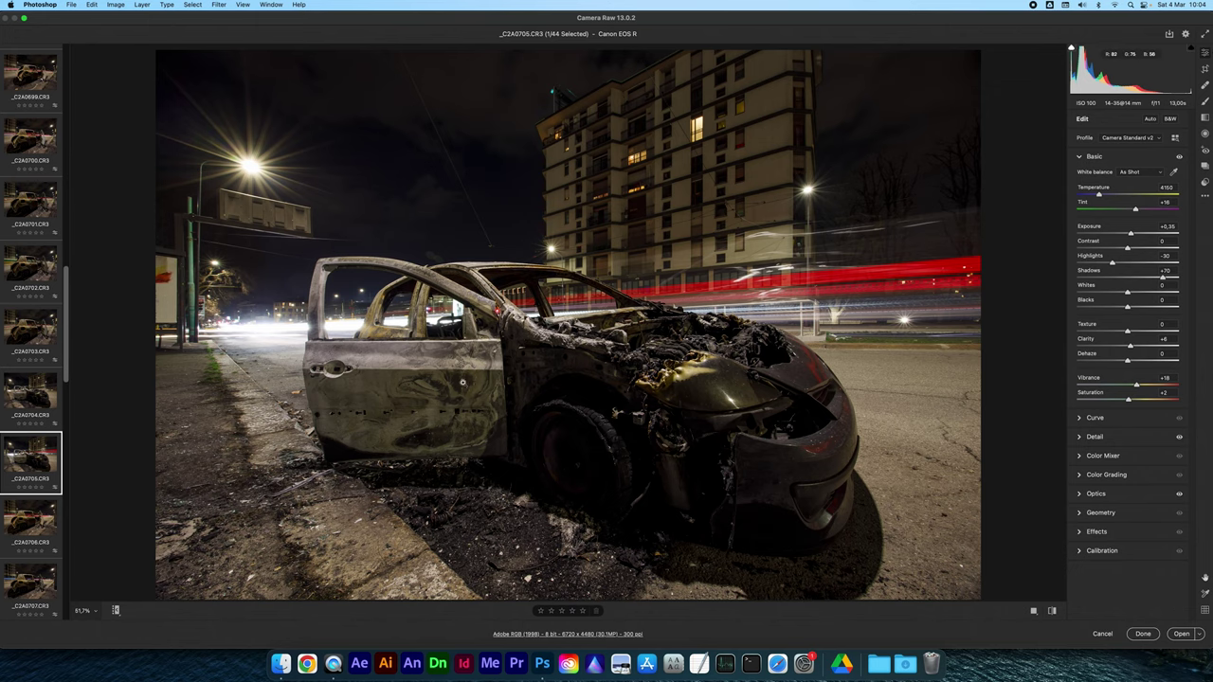
# Review the rear views of the burnt car from _C2A0706.CR3 to _C2A0709.CR3, comparing the light trails in _C2A0707.CR3 and _C2A0708.CR3
pyautogui.press('Right')
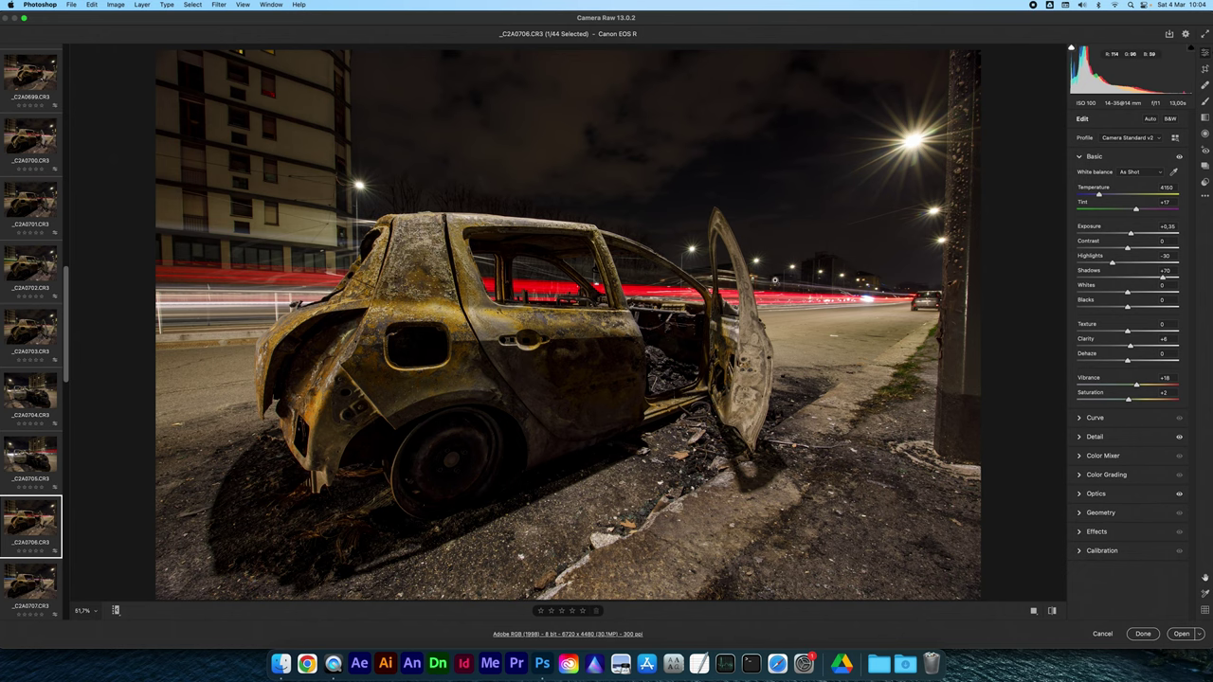
pyautogui.press('Down')
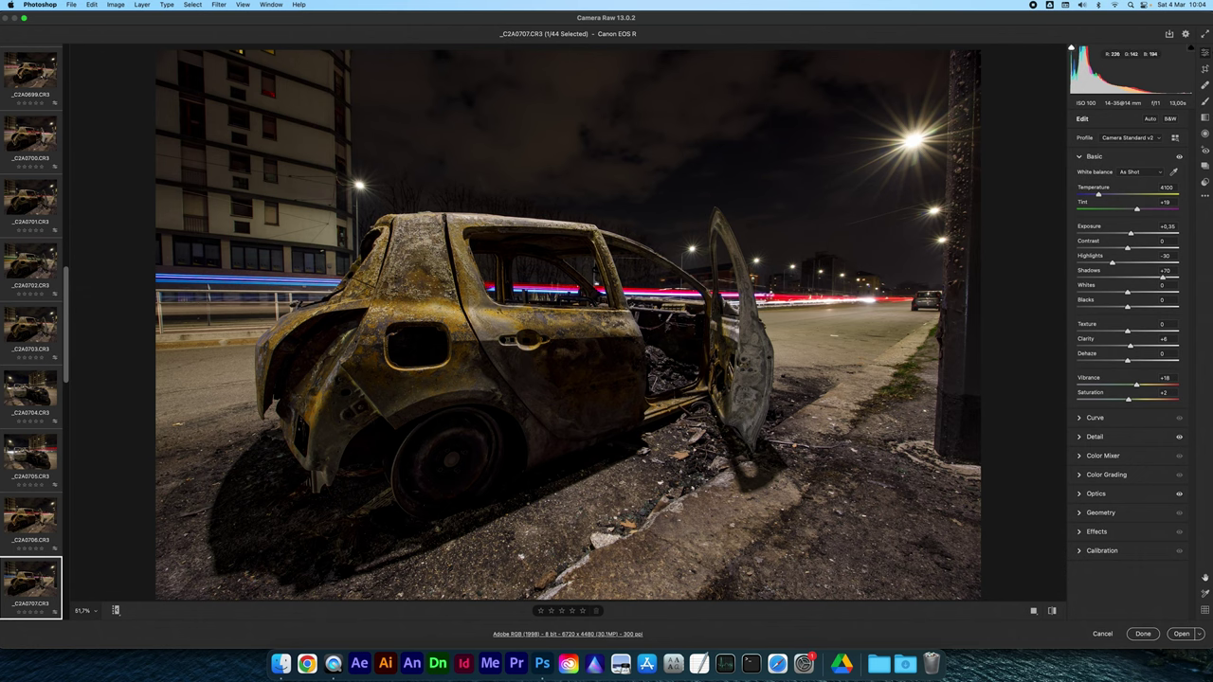
pyautogui.press('Down')
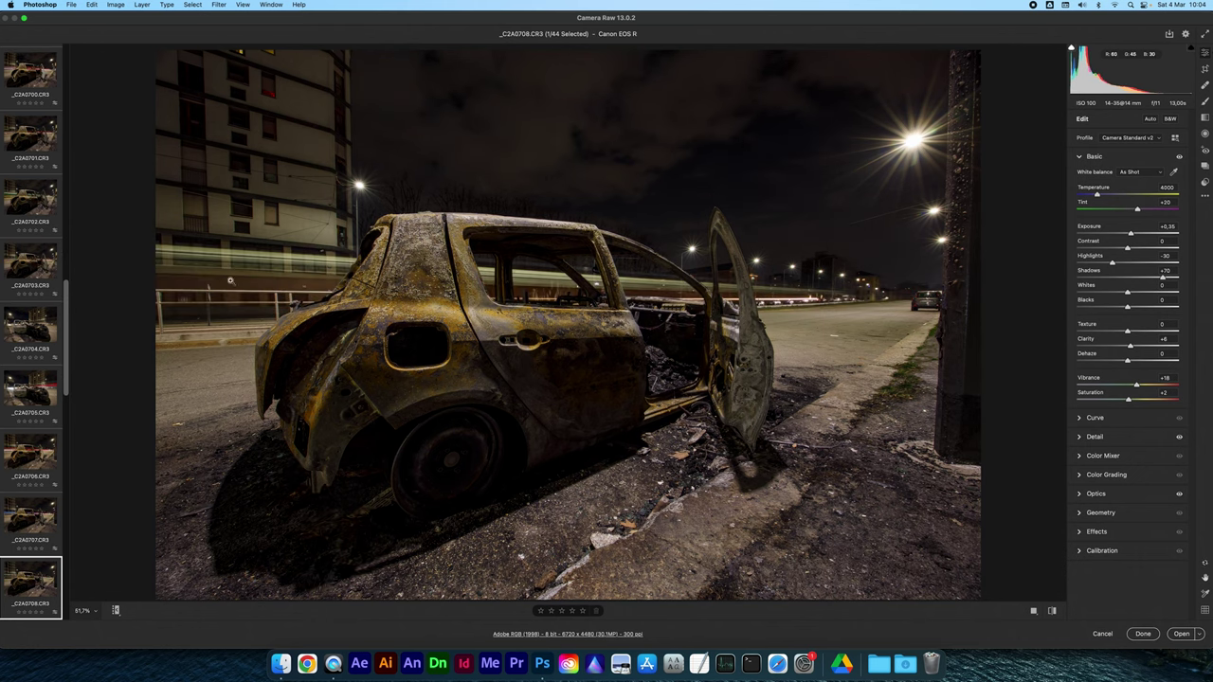
pyautogui.press('Up')
pyautogui.press('Down')
pyautogui.press('Up')
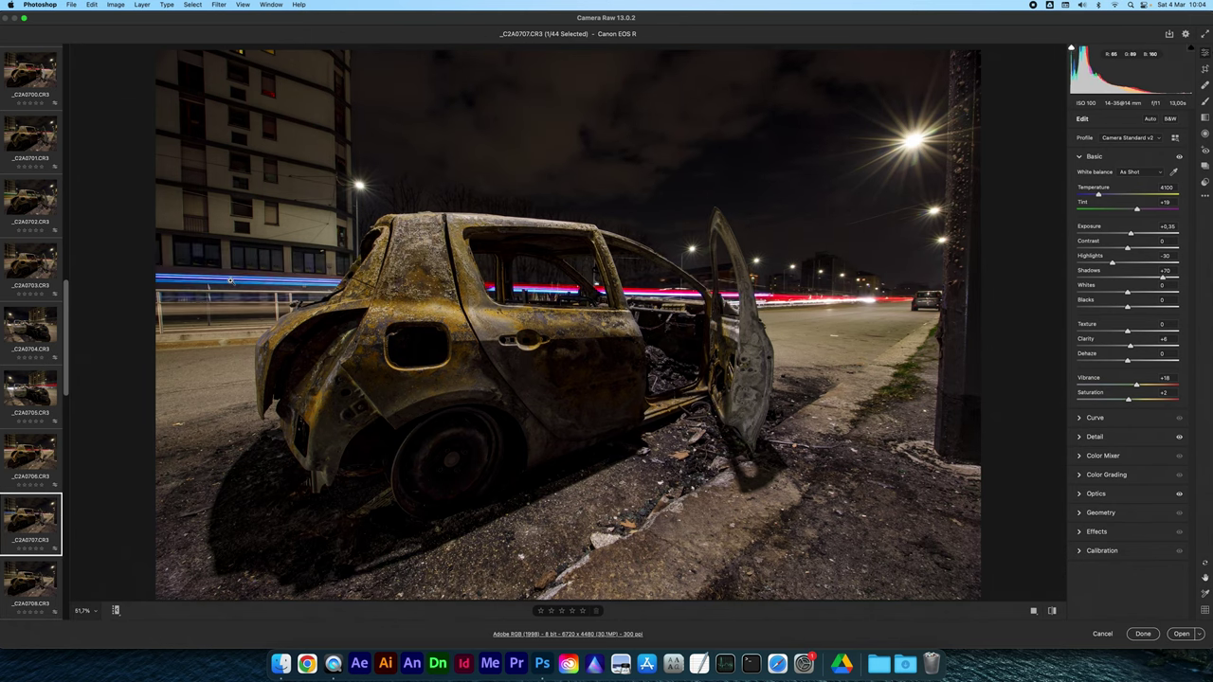
pyautogui.press('Down')
pyautogui.press('Up')
pyautogui.press('Down')
pyautogui.press('Up')
pyautogui.press('Down')
pyautogui.press('Up')
pyautogui.press('Down')
pyautogui.press('Up')
pyautogui.press('Down')
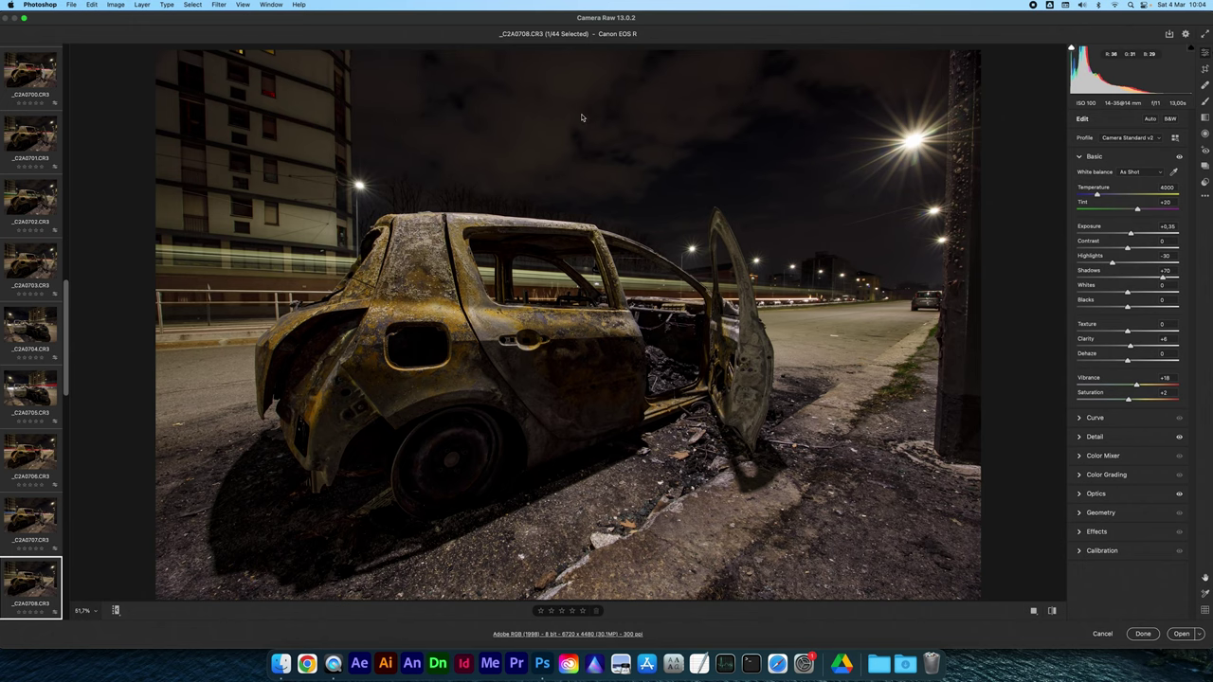
pyautogui.press('Down')
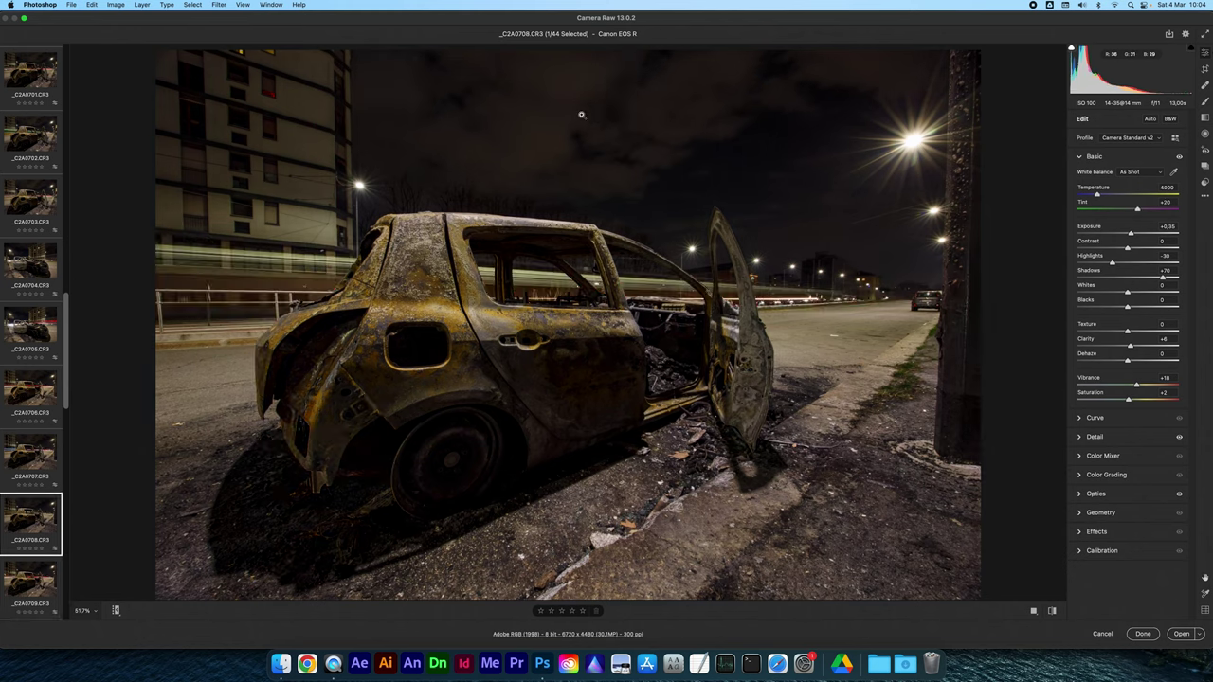
pyautogui.press('Up')
pyautogui.press('Up')
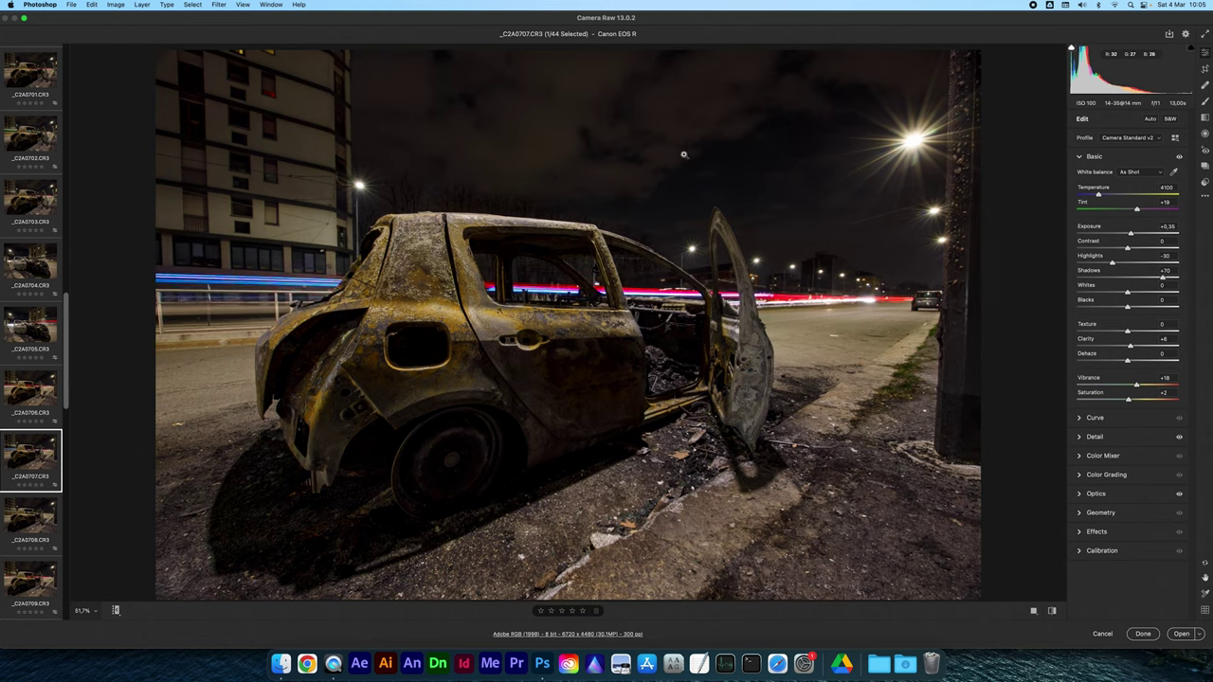
pyautogui.press('Down')
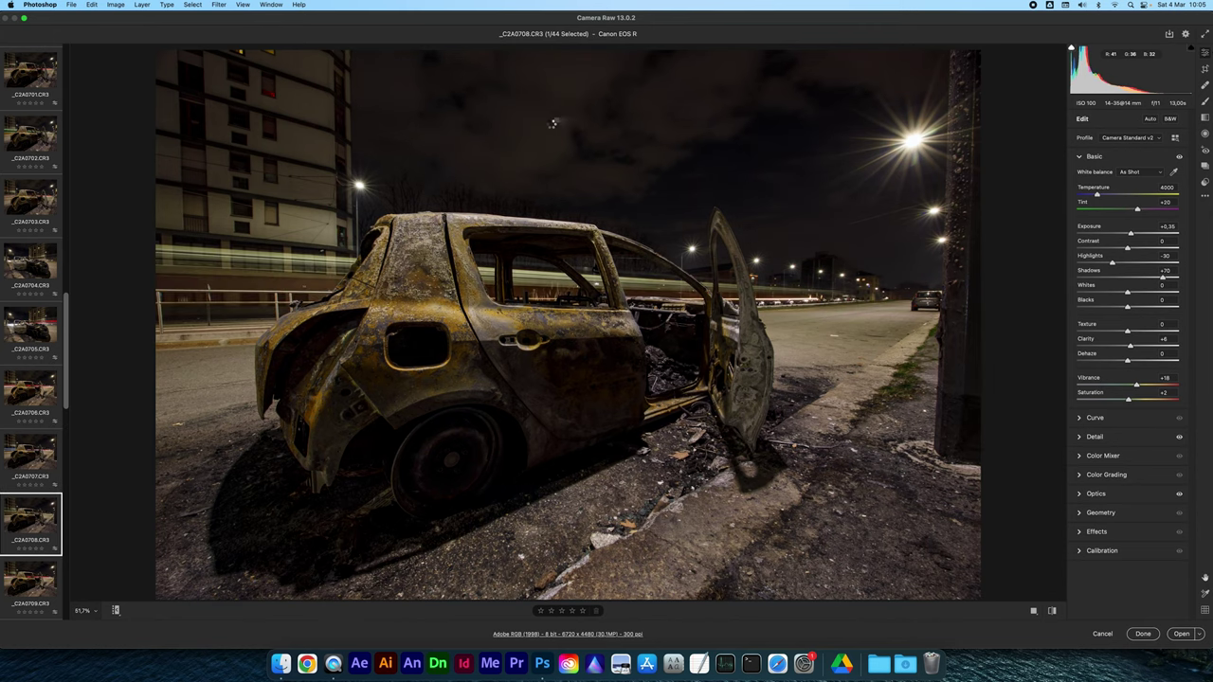
pyautogui.press('Down')
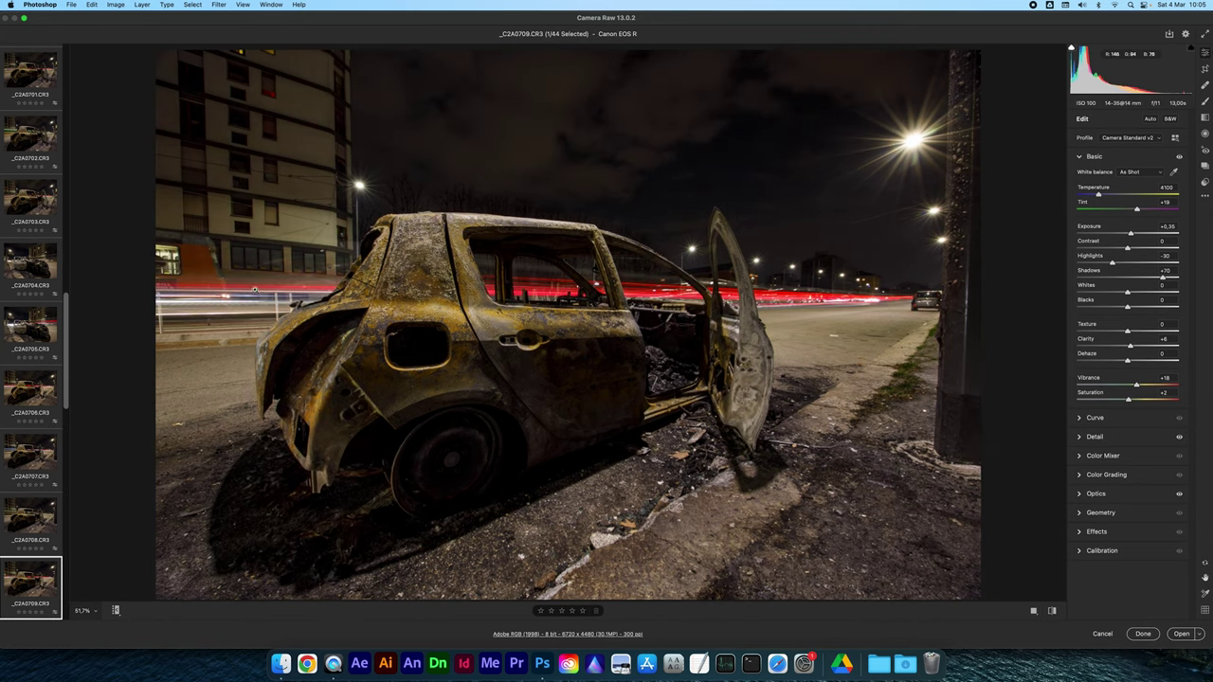
# Examine the differently exposed construction-site photos from _C2A0710.CR3 to _C2A0716.CR3
pyautogui.press('Down')
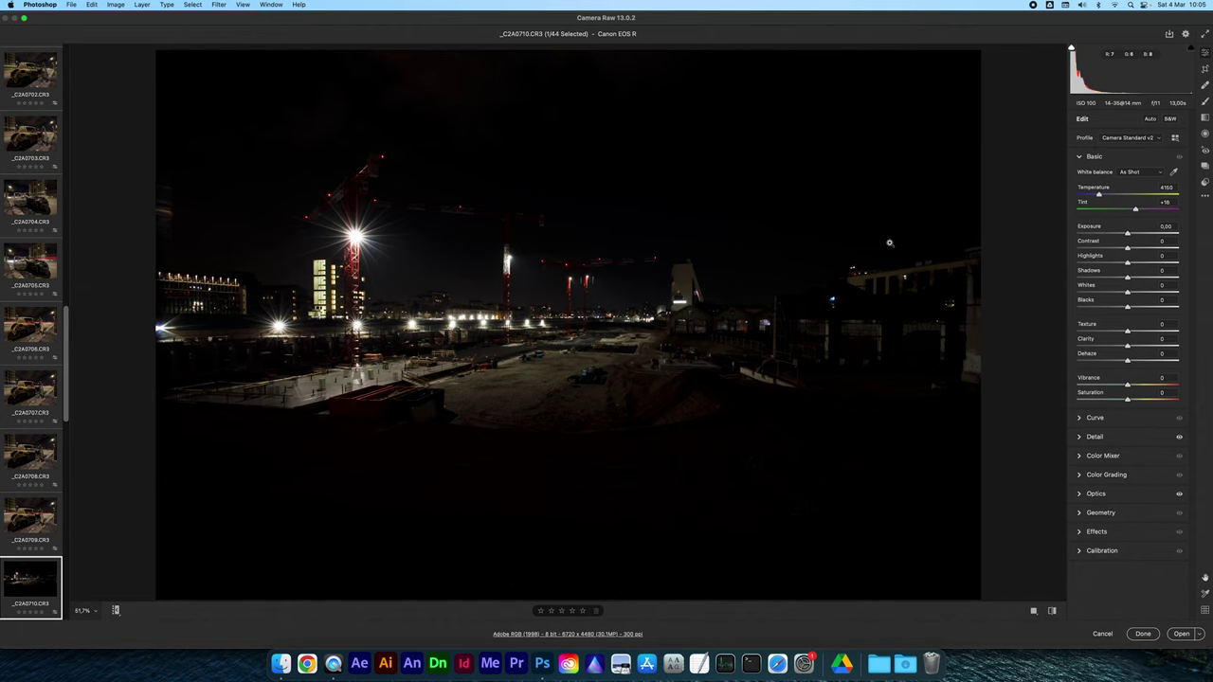
pyautogui.press('Down')
pyautogui.press('Down')
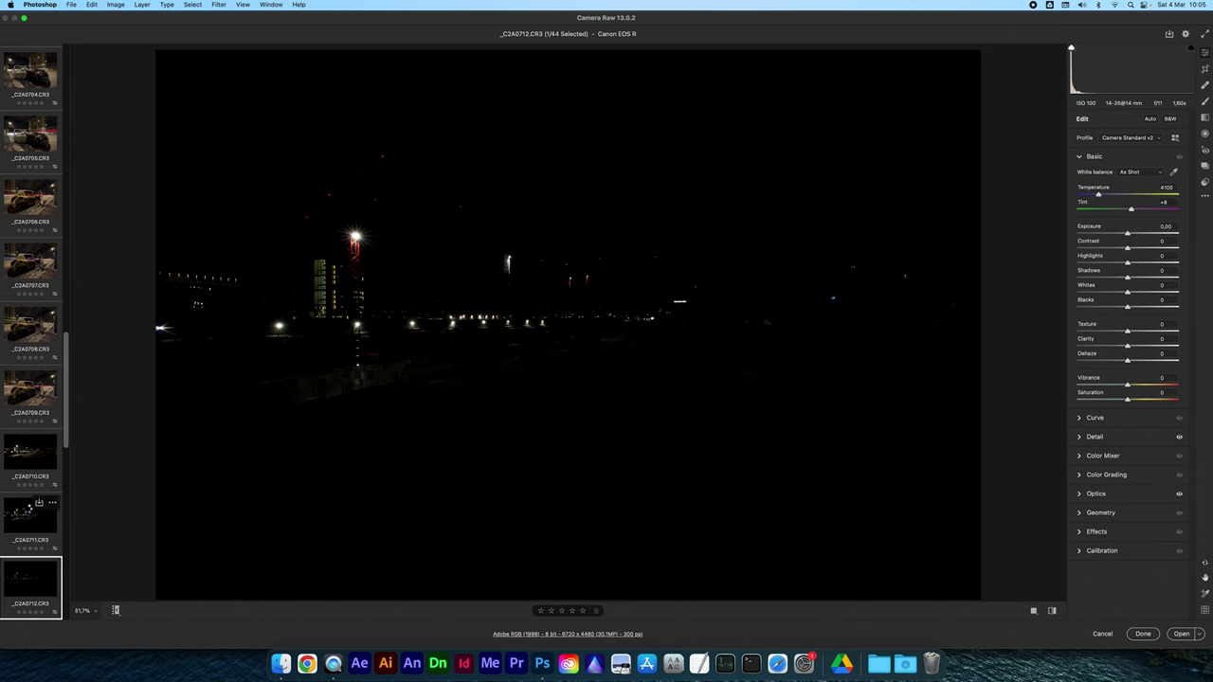
pyautogui.press('Down')
pyautogui.press('Down')
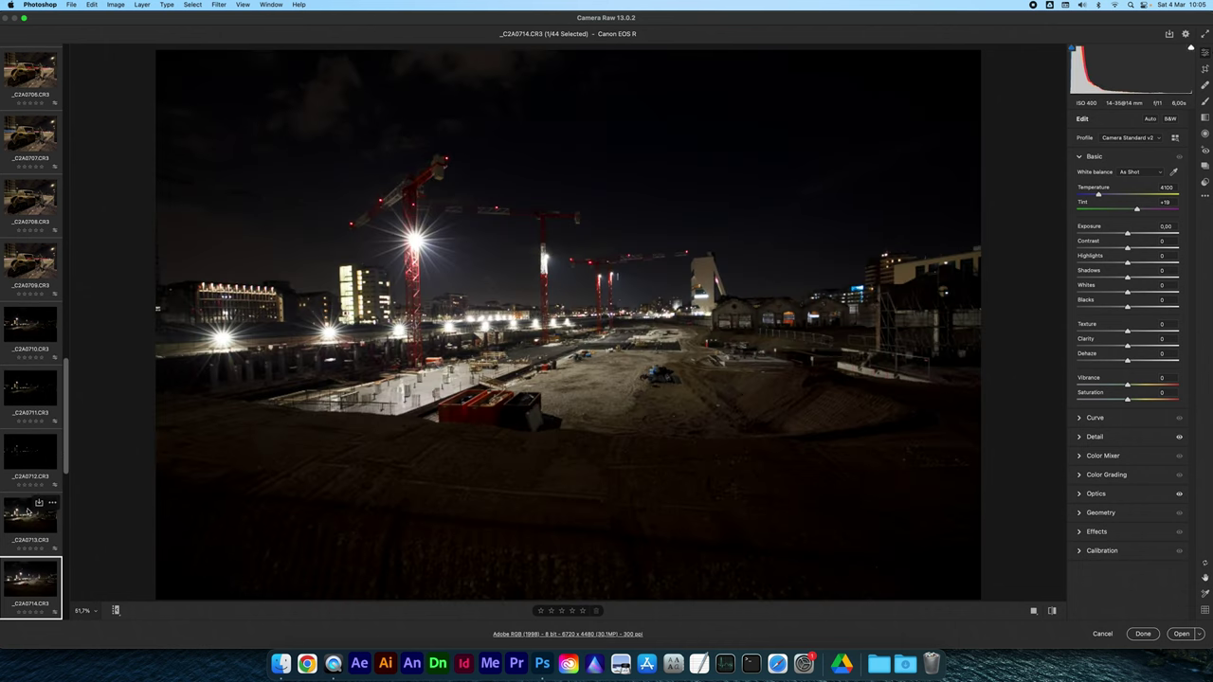
pyautogui.press('Down')
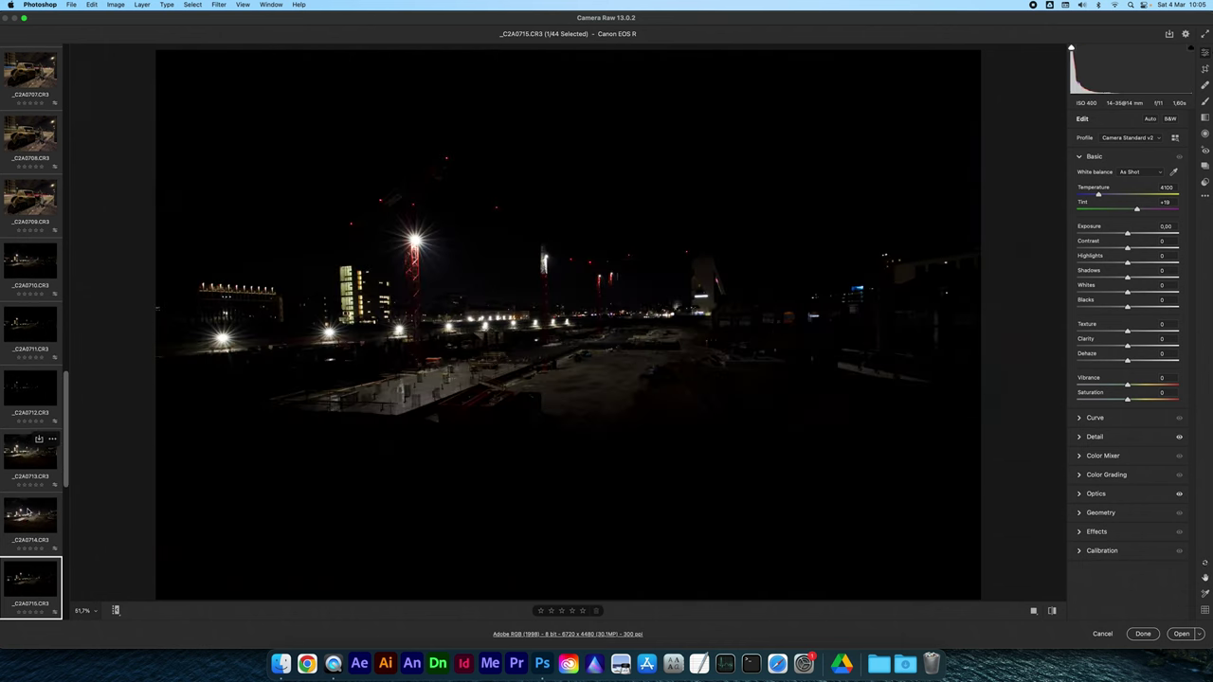
pyautogui.press('Down')
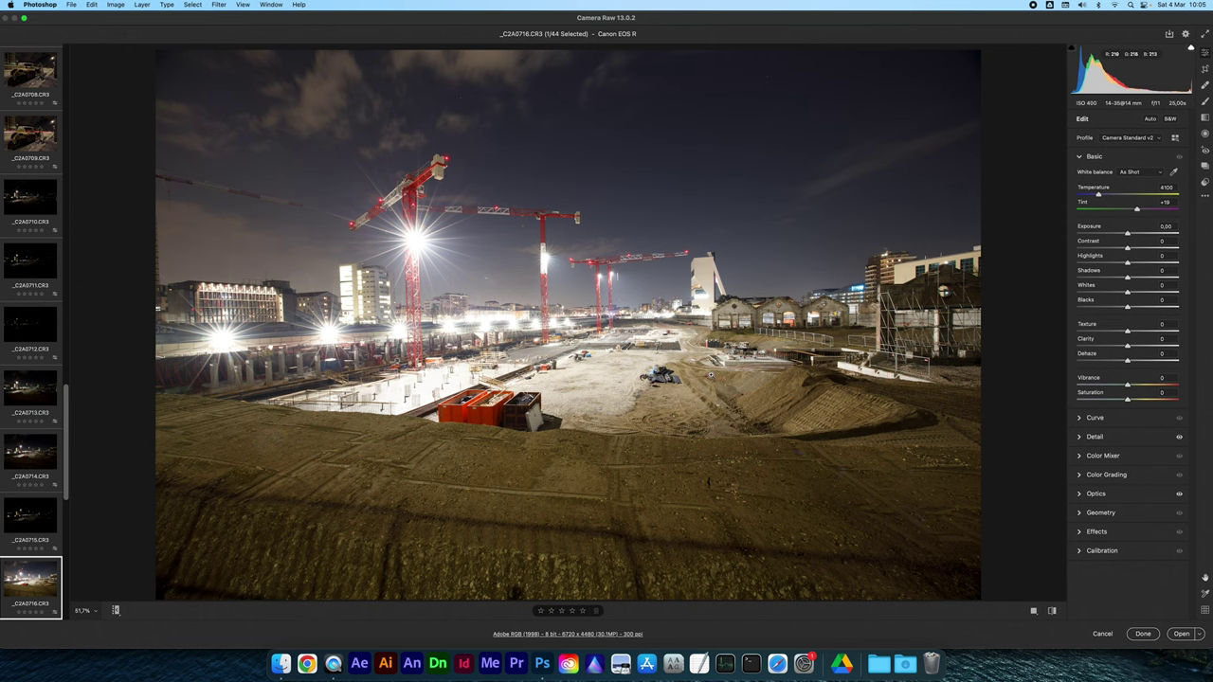
pyautogui.press('Up')
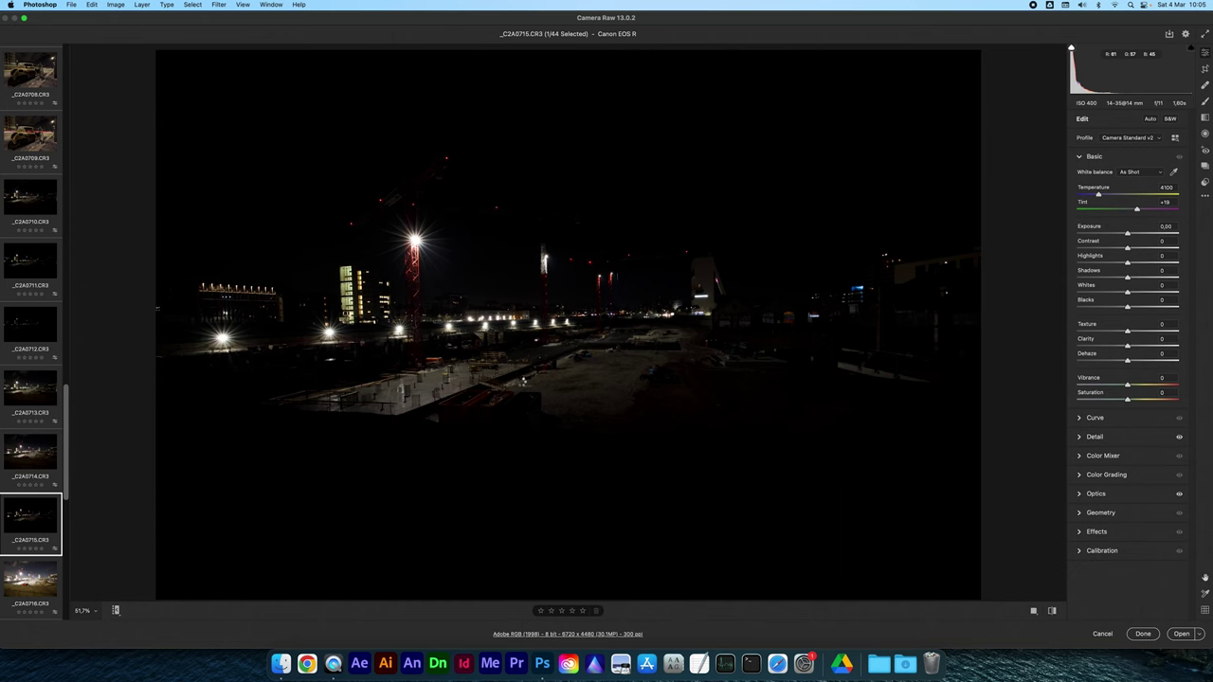
pyautogui.press('Up')
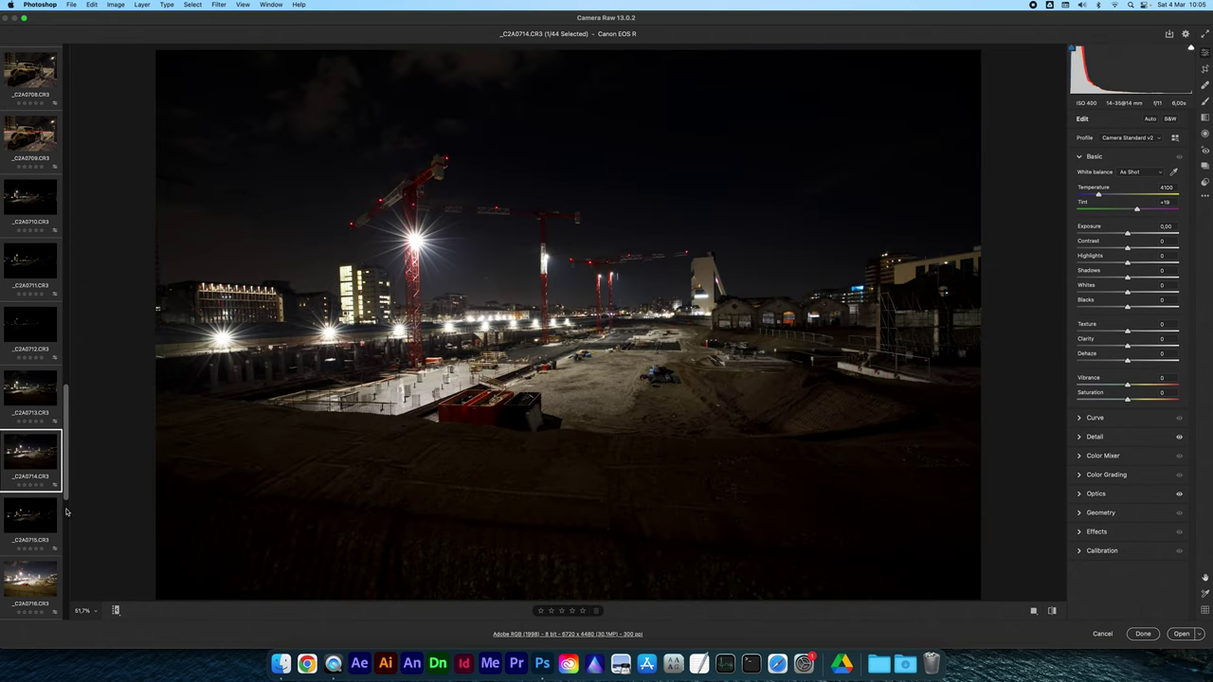
pyautogui.press('Down')
pyautogui.press('Down')
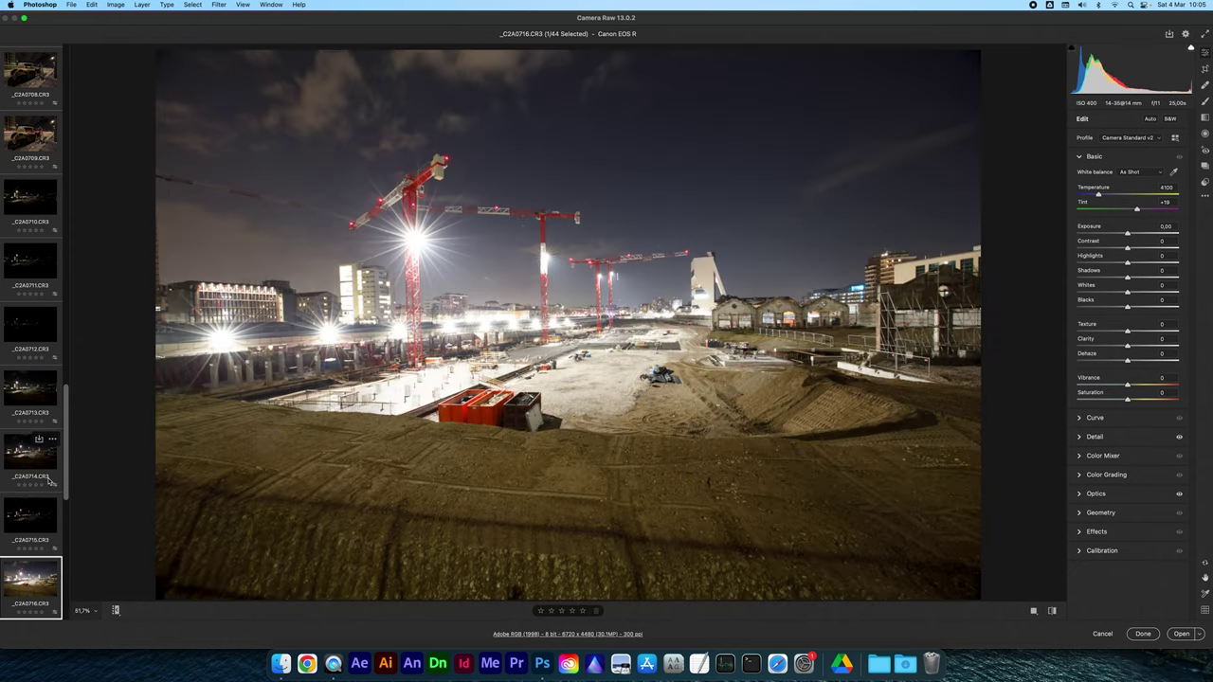
# Compare the exposures of the crane photos _C2A0719.CR3 and _C2A0720.CR3, ending on _C2A0719.CR3
pyautogui.scroll(-6, 50, 502)
pyautogui.click(34, 428)
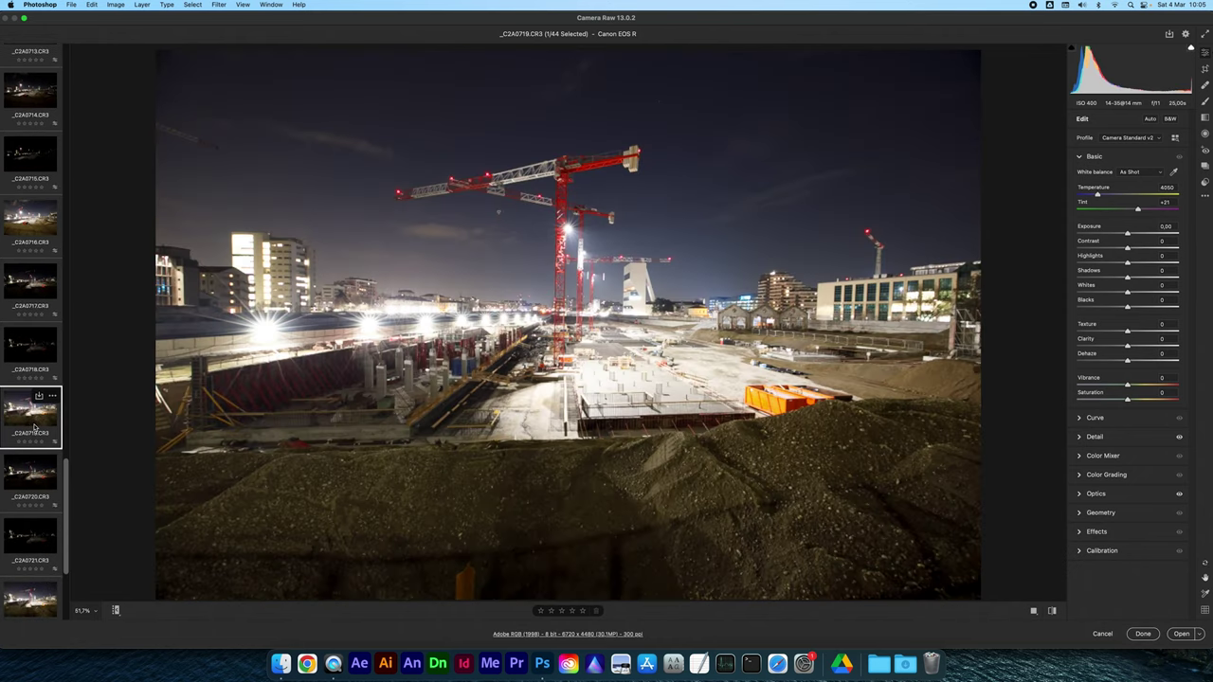
pyautogui.press('Down')
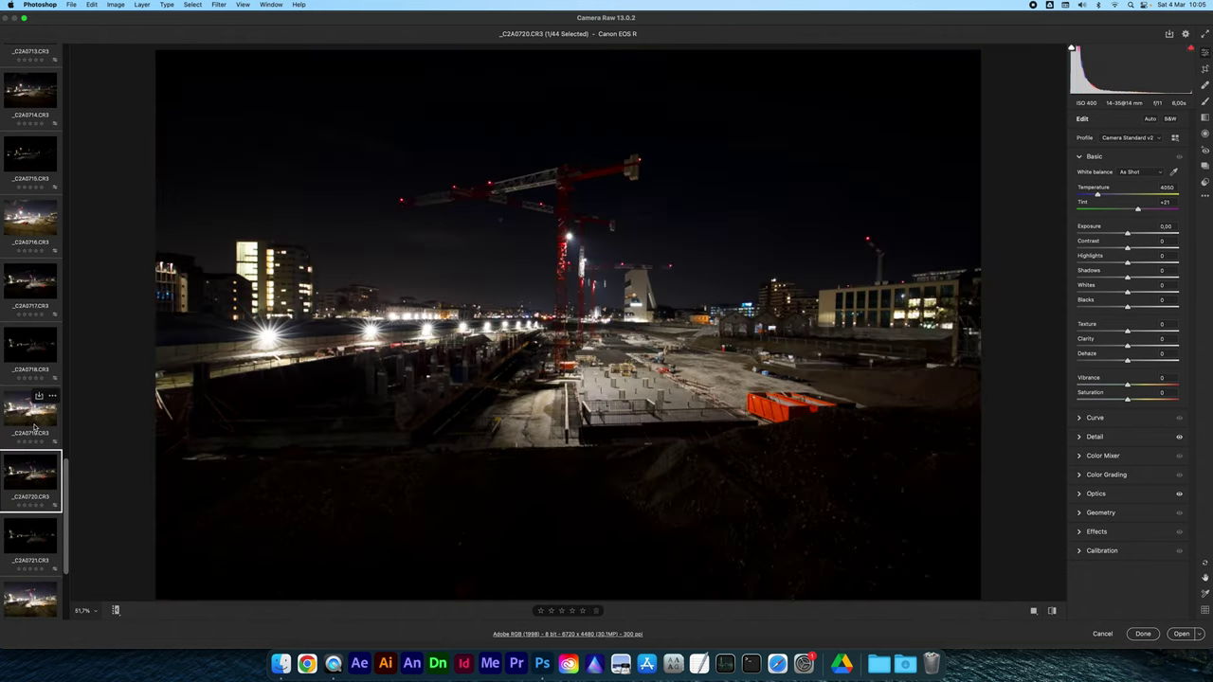
pyautogui.click(34, 428)
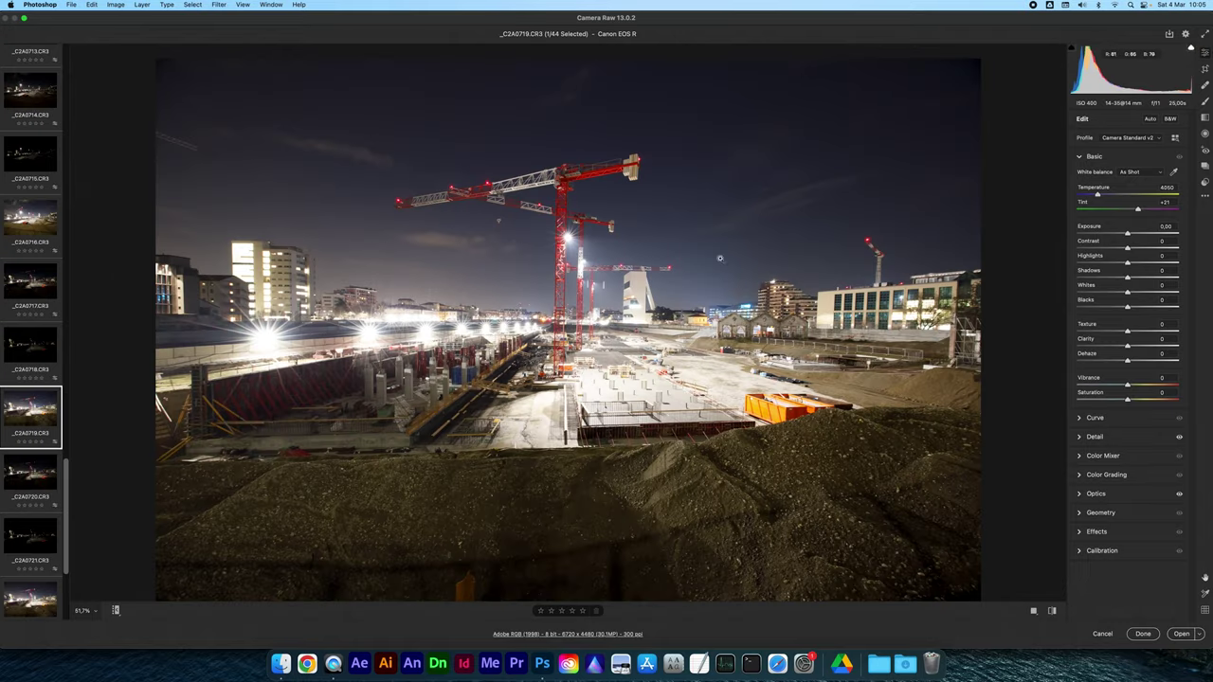